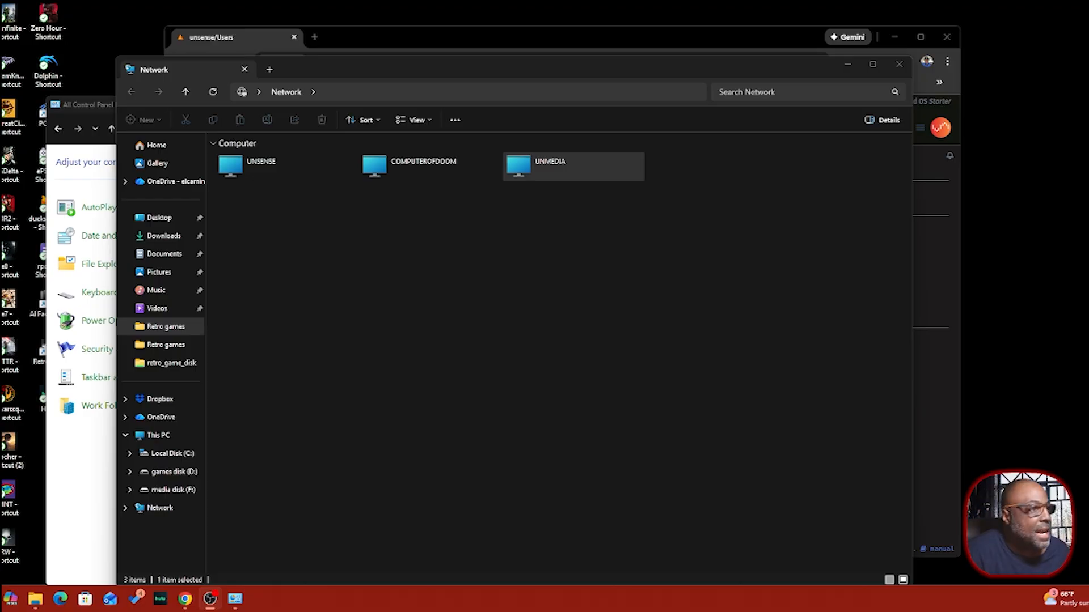
- Try opening UNSENSE, inspect and dismiss the network-path-not-found error, then uncover the Unraid browser page
{"action": "double_click", "coordinate": [258, 176]}
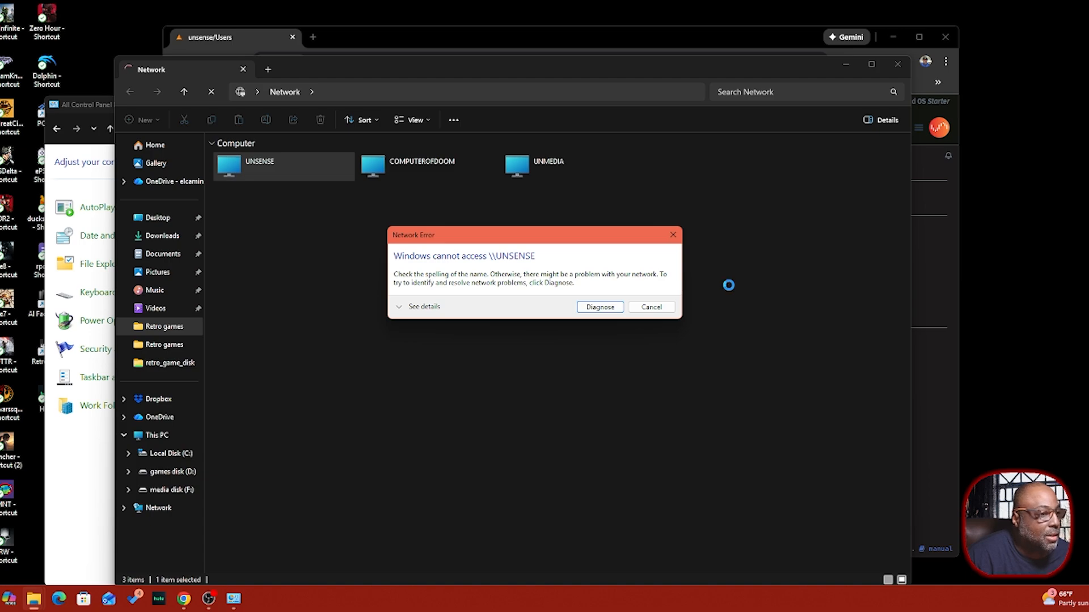
{"action": "left_click", "coordinate": [401, 308]}
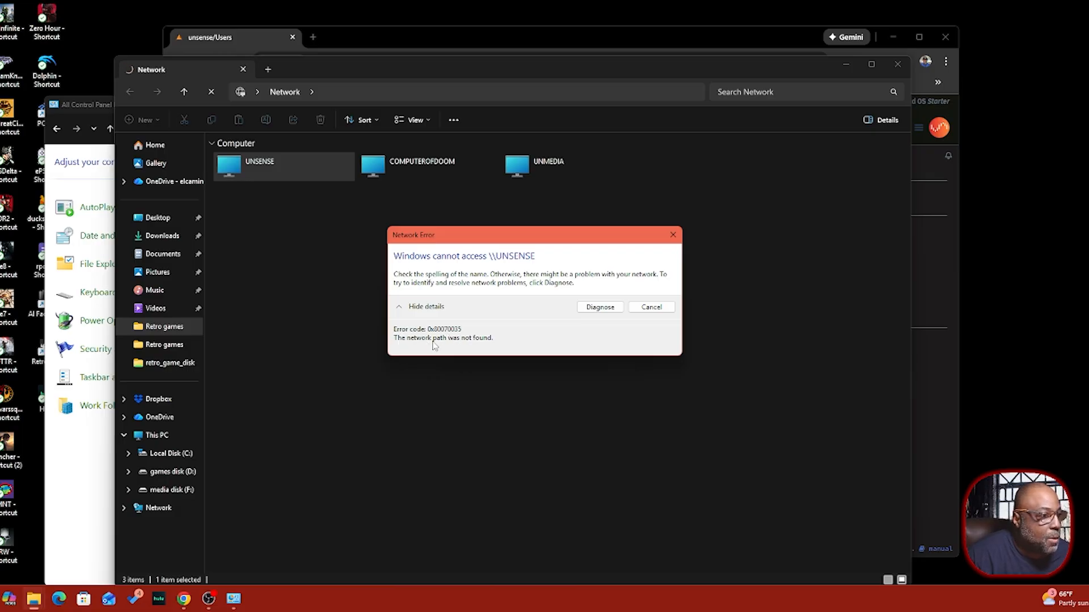
{"action": "left_click", "coordinate": [675, 234]}
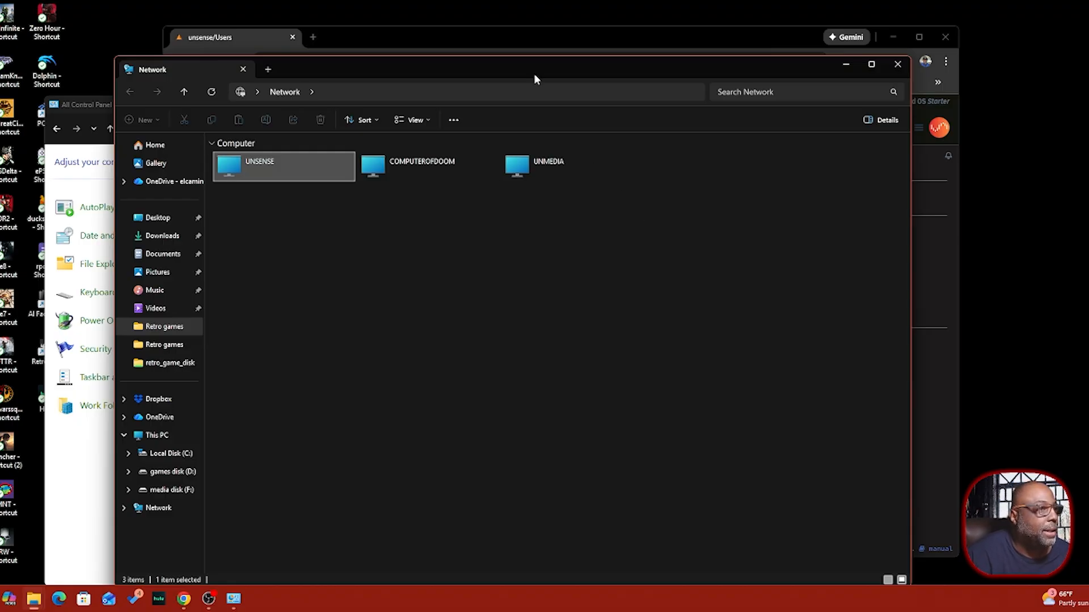
{"action": "left_click_drag", "start_coordinate": [535, 74], "coordinate": [813, 85]}
- Review the admin user's Edit User page with Read/Write share access, then return to the Users list
{"action": "left_click", "coordinate": [498, 40]}
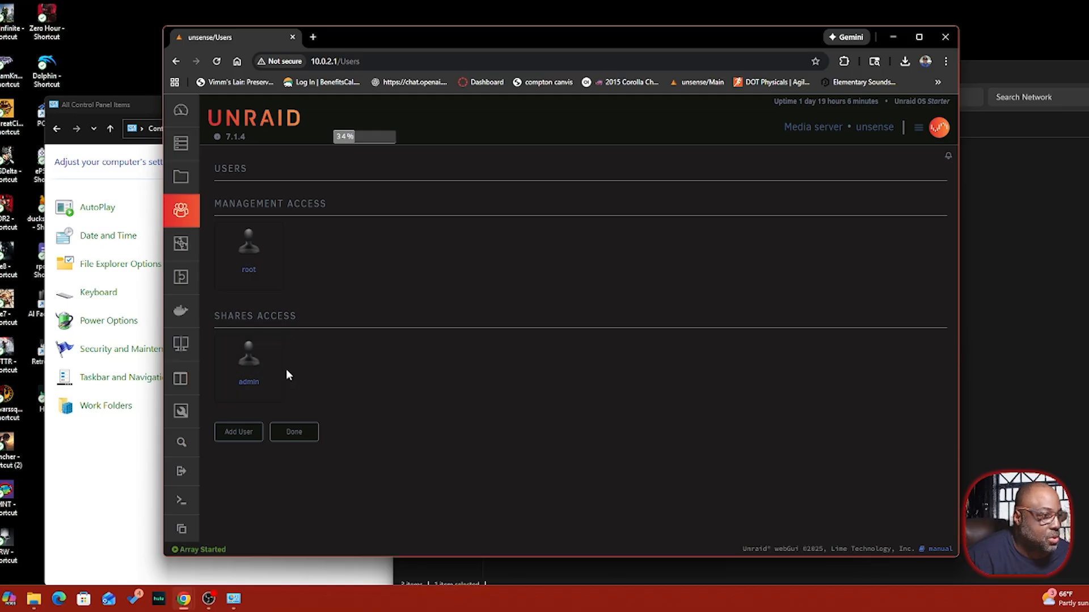
{"action": "left_click", "coordinate": [248, 358]}
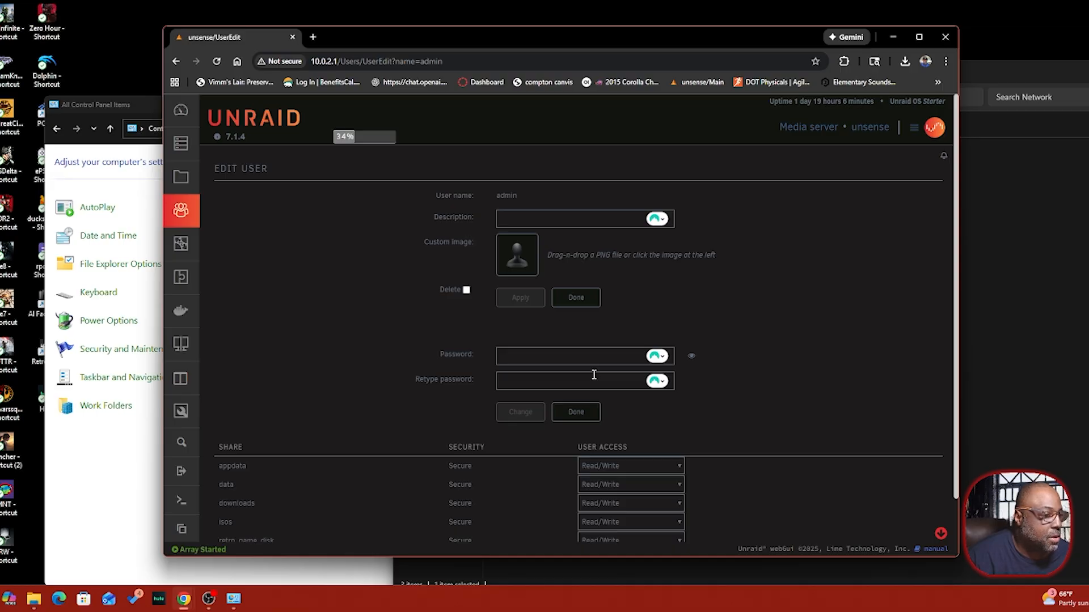
{"action": "left_click", "coordinate": [574, 414]}
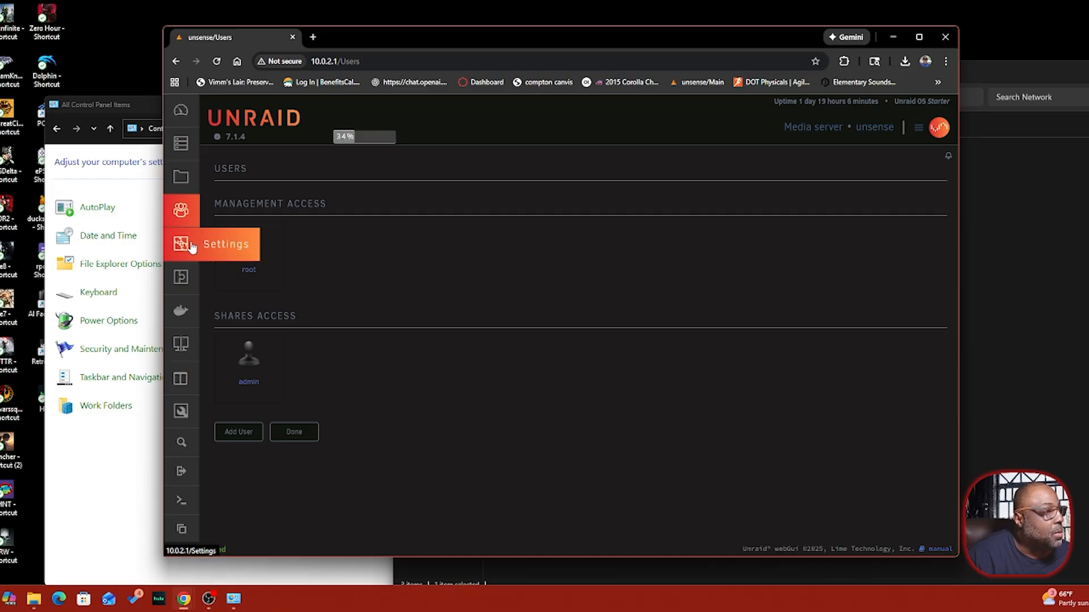
- In the data share's SMB settings, keep Security at Secure and admin access at Read/Write
{"action": "left_click", "coordinate": [182, 180]}
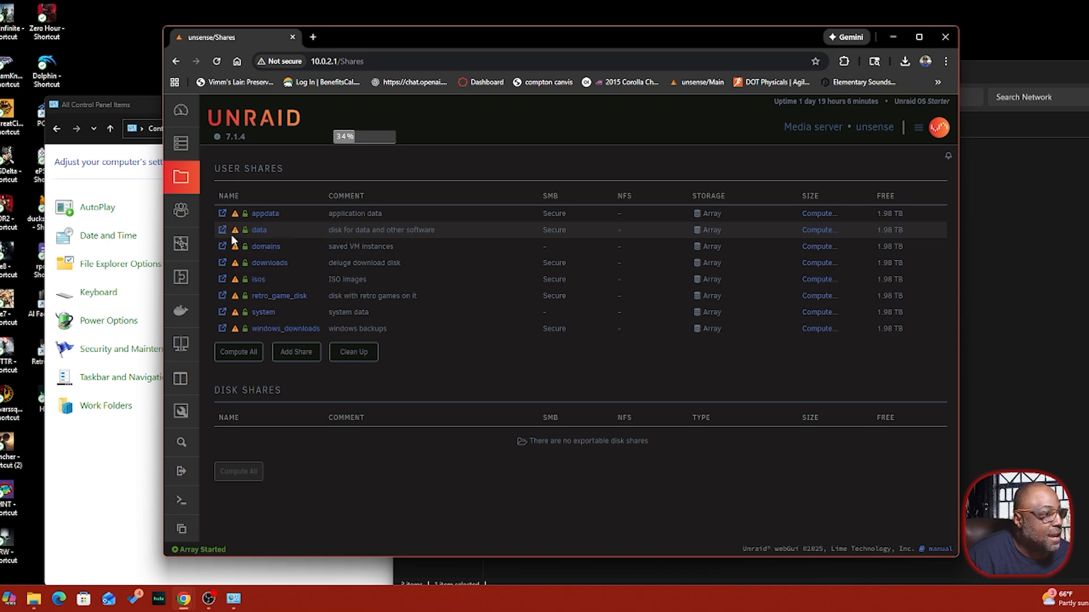
{"action": "left_click", "coordinate": [260, 231]}
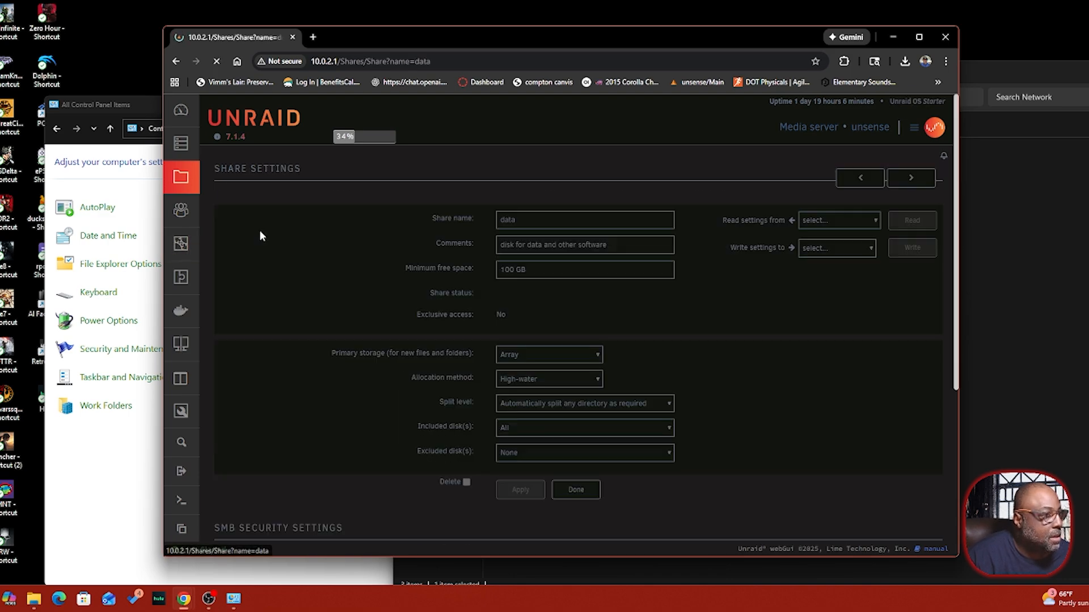
{"action": "scroll", "coordinate": [388, 232], "scroll_direction": "down", "scroll_amount": 5}
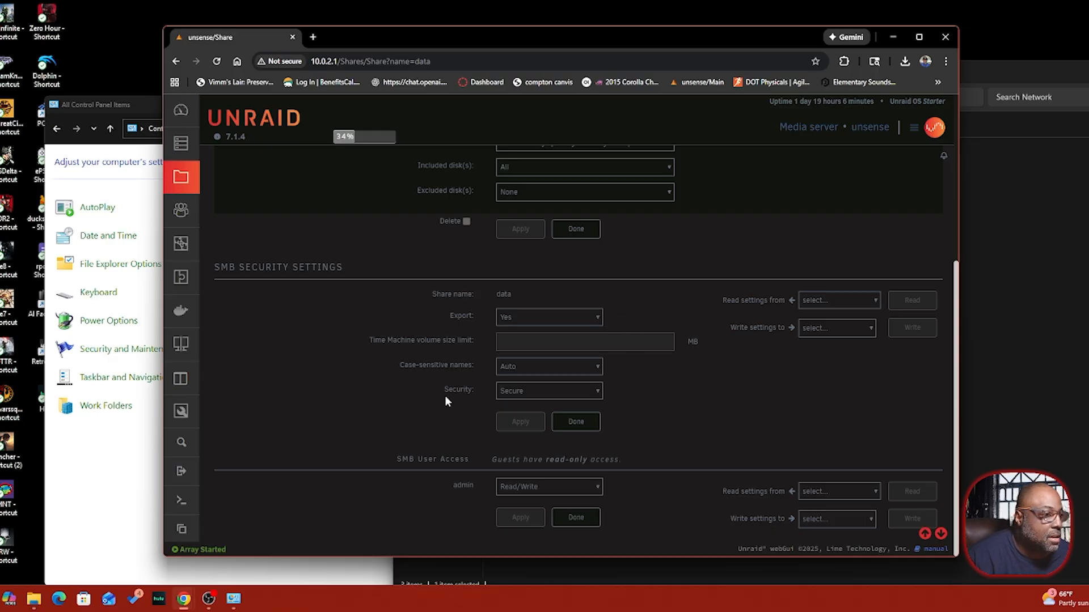
{"action": "left_click", "coordinate": [541, 396]}
{"action": "left_click", "coordinate": [517, 422]}
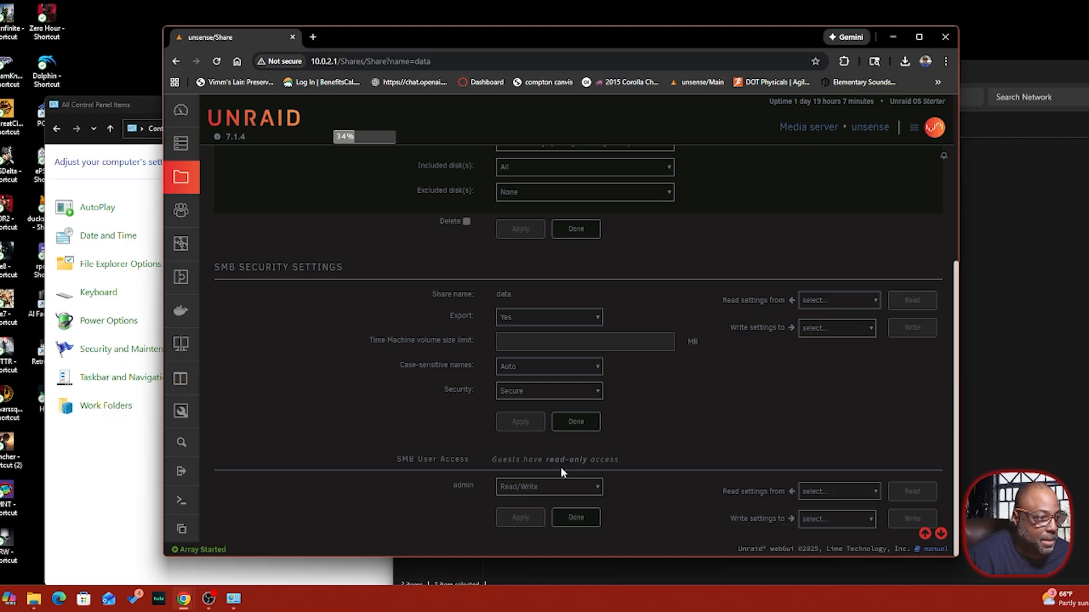
{"action": "left_click", "coordinate": [568, 488]}
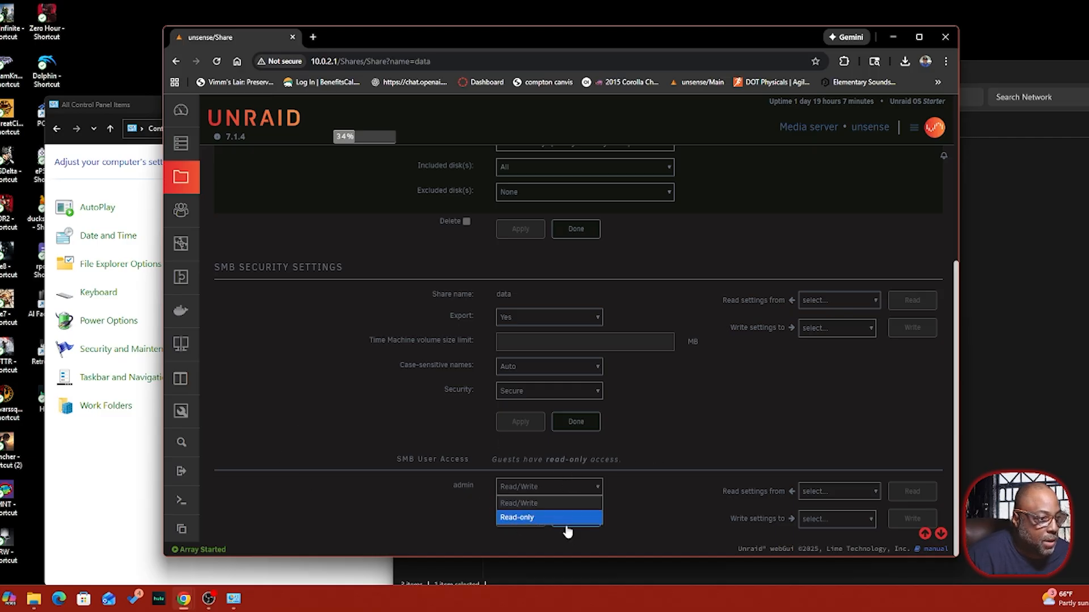
{"action": "left_click", "coordinate": [540, 503]}
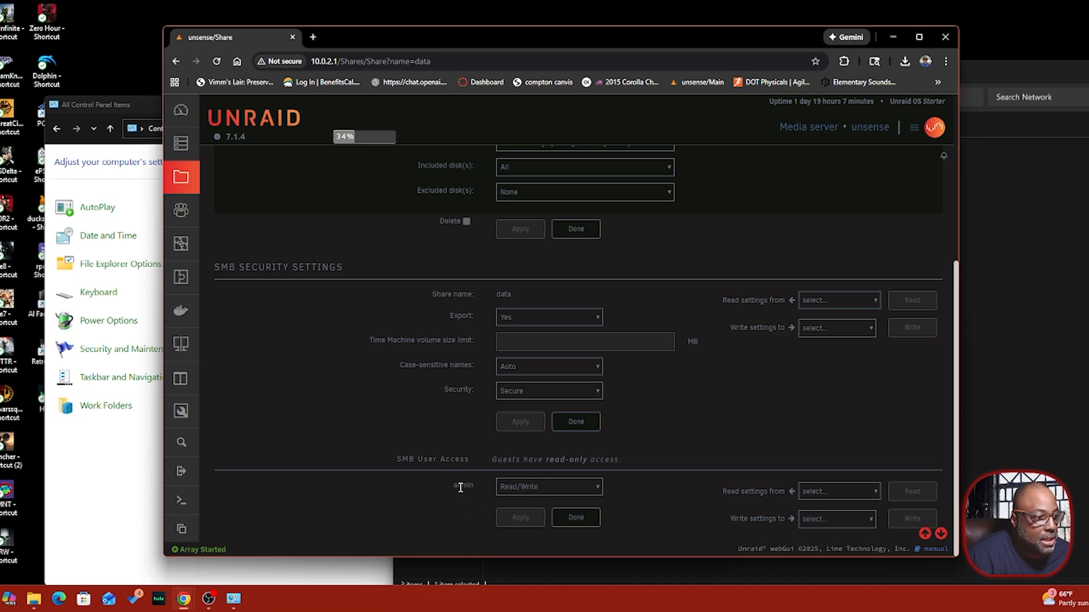
{"action": "left_click", "coordinate": [574, 518]}
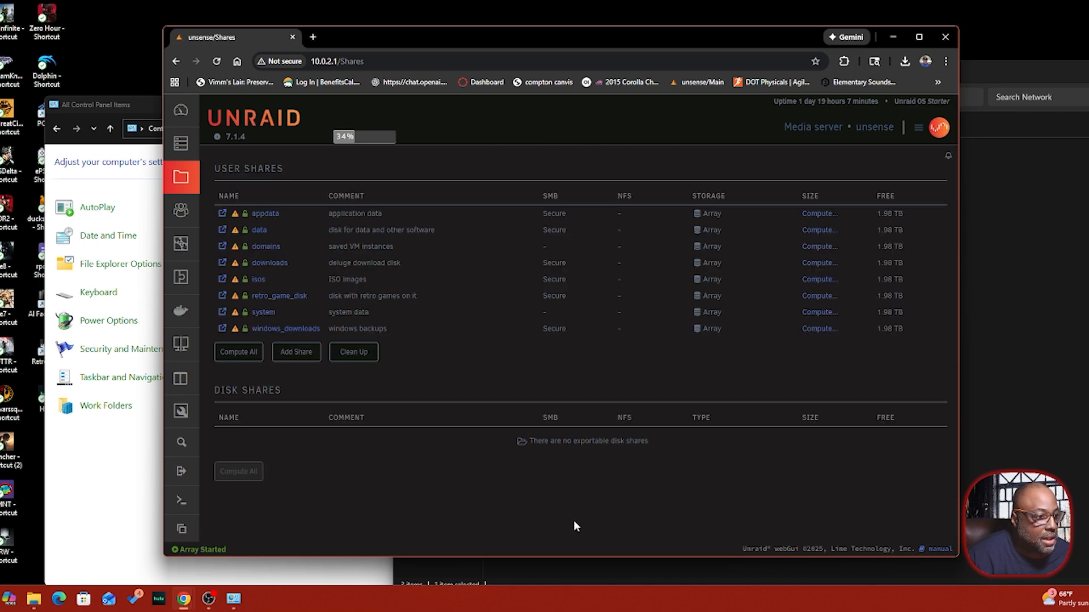
- Switch from Chrome to Control Panel and show Credential Manager's Windows Credentials list
{"action": "left_click", "coordinate": [888, 39]}
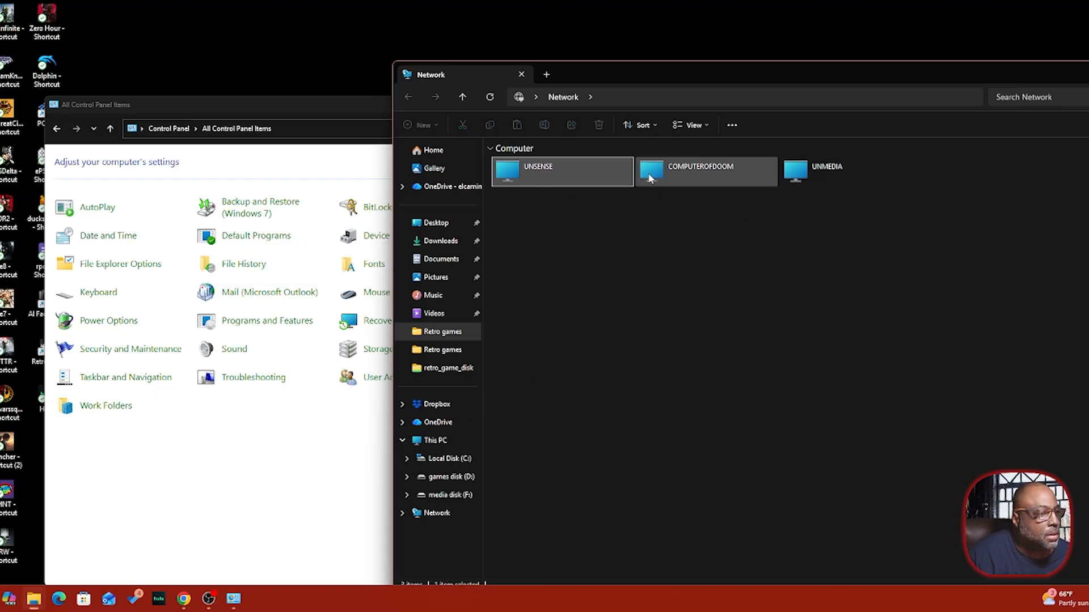
{"action": "left_click", "coordinate": [347, 110]}
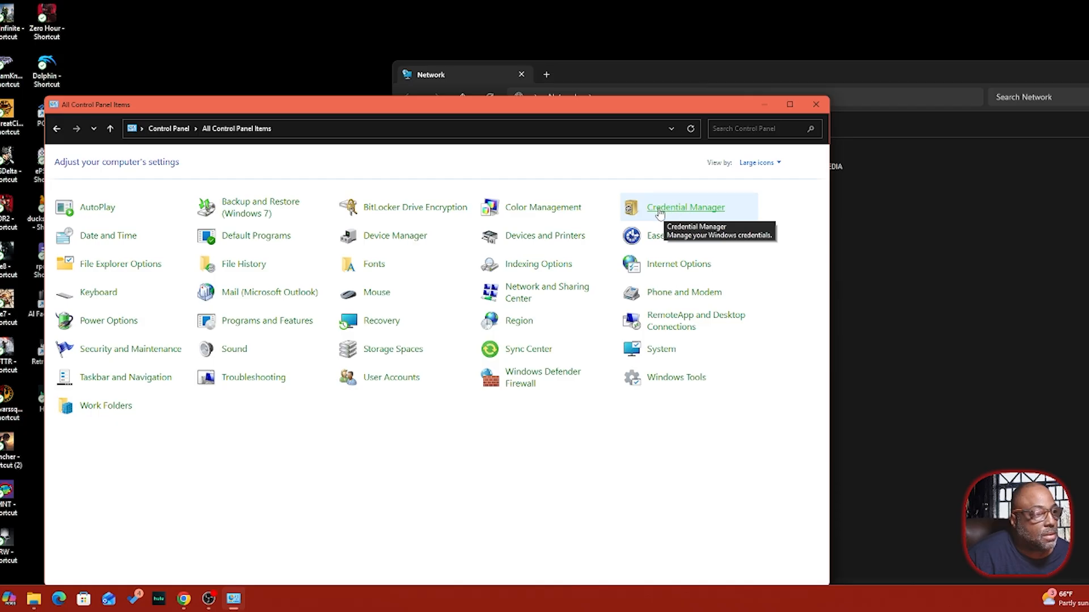
{"action": "left_click", "coordinate": [689, 214]}
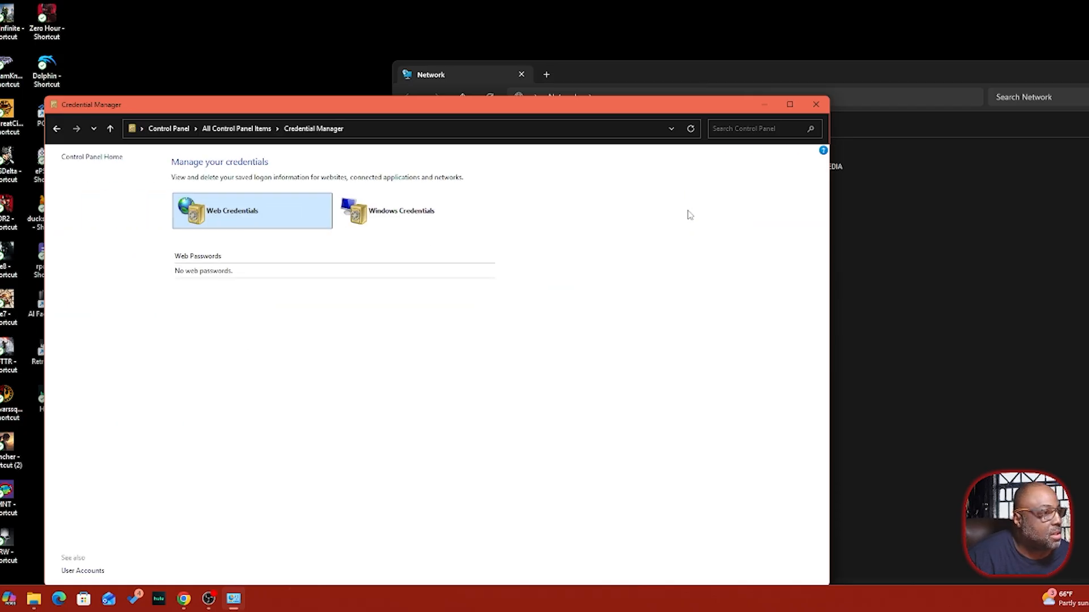
{"action": "left_click", "coordinate": [398, 214]}
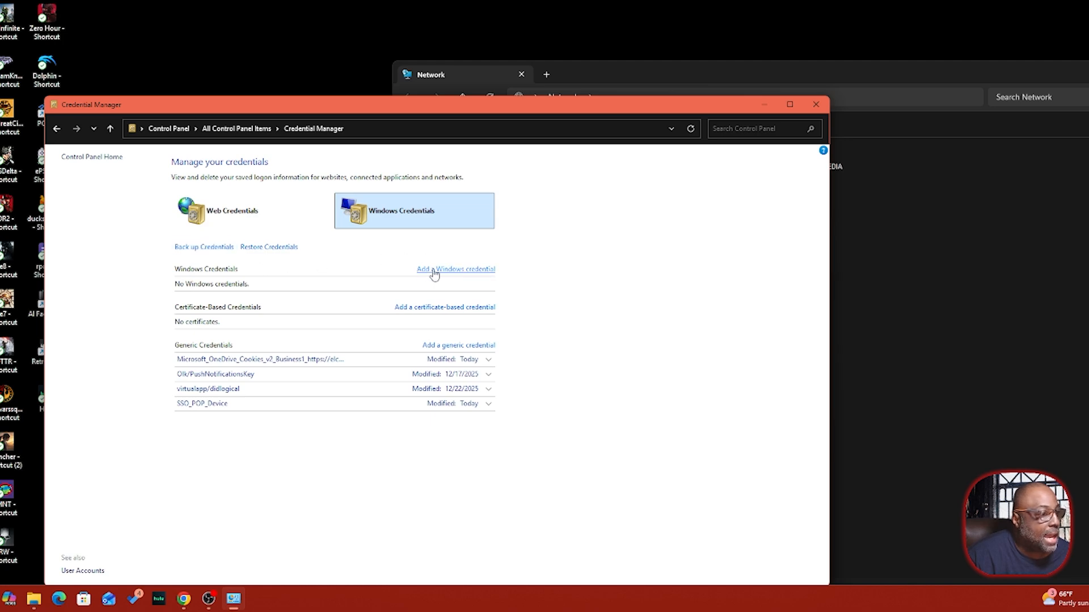
- Add a Windows credential for server 'unsense' with user name 'admin' and the account password
{"action": "left_click", "coordinate": [472, 270]}
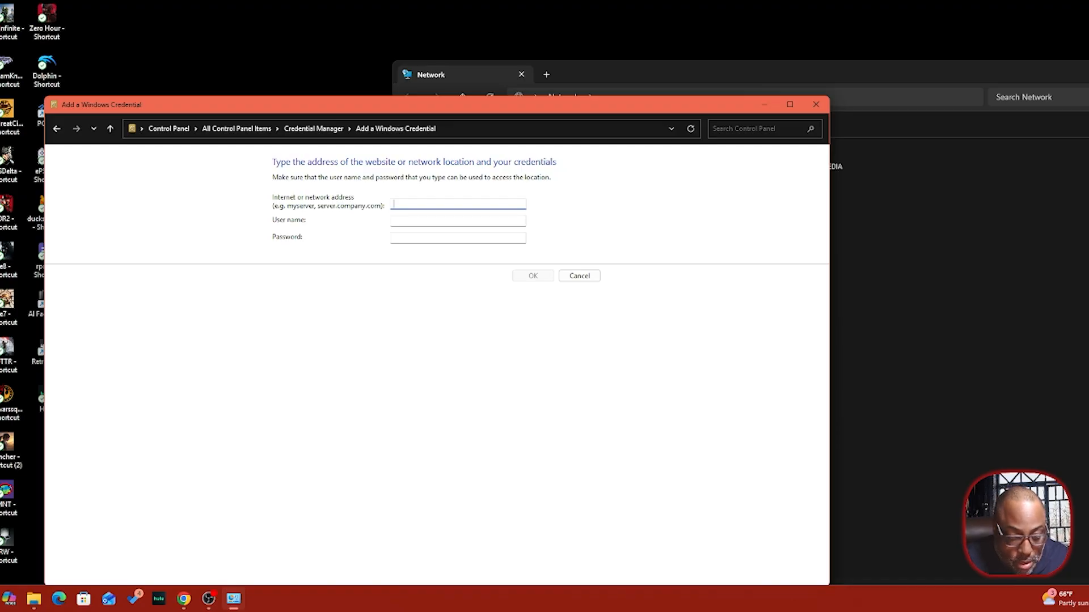
{"action": "type", "text": "unsense"}
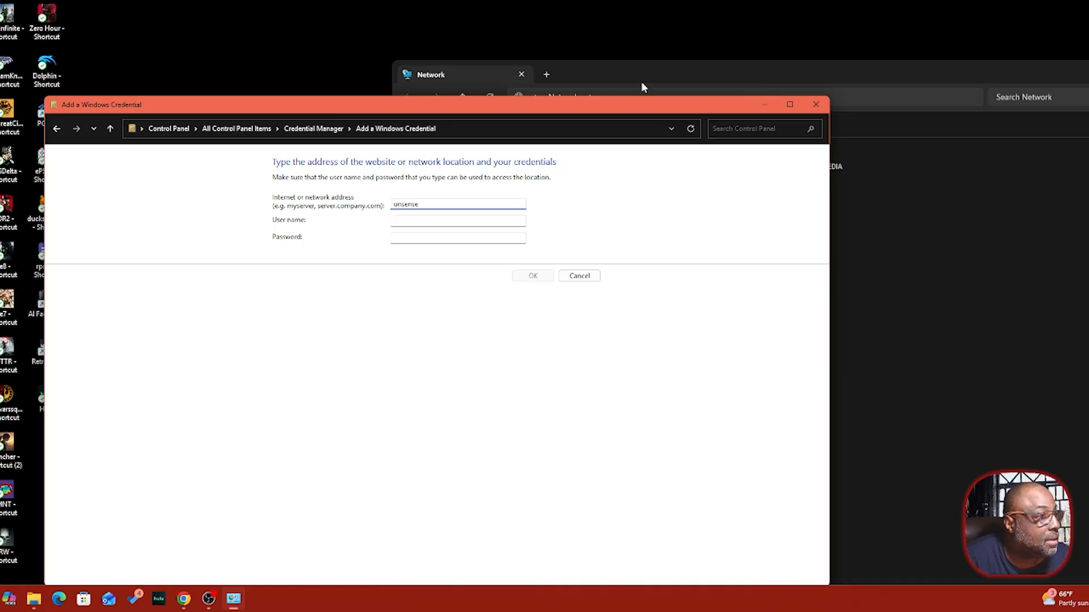
{"action": "left_click", "coordinate": [478, 223]}
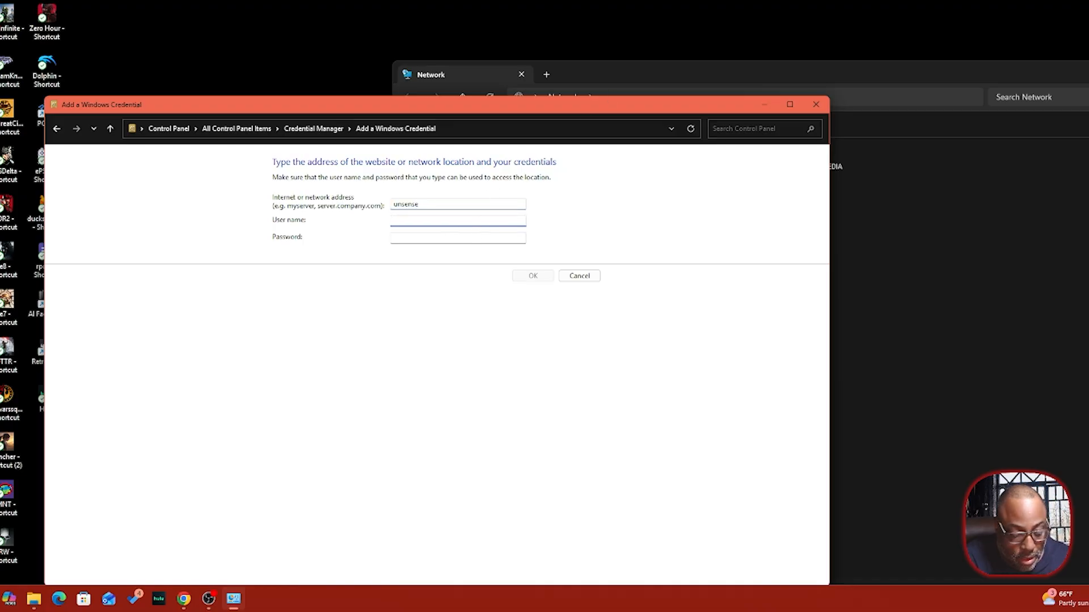
{"action": "type", "text": "admin"}
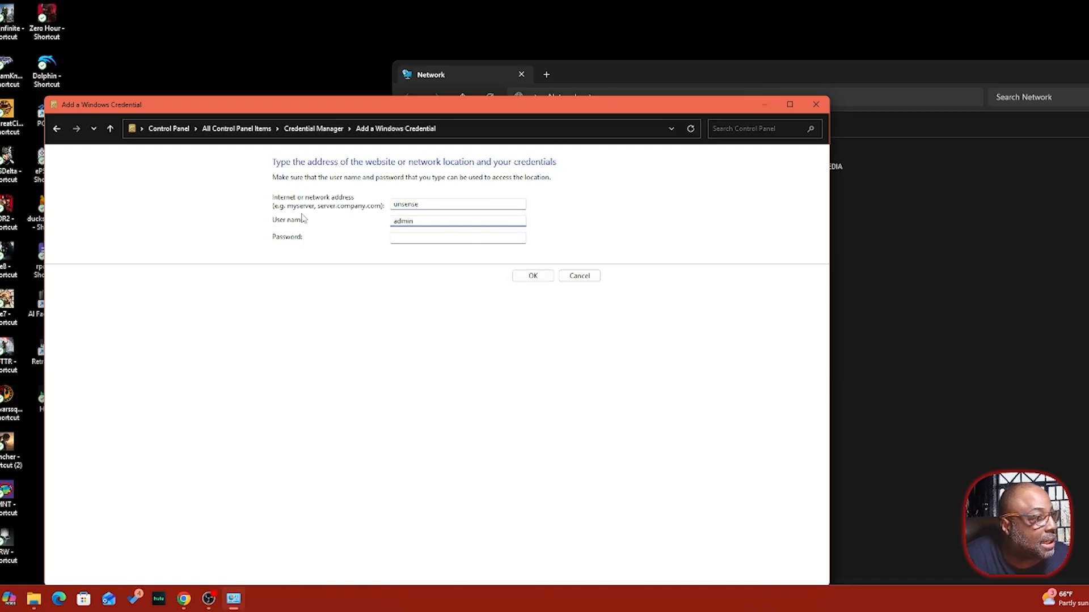
{"action": "left_click", "coordinate": [408, 237]}
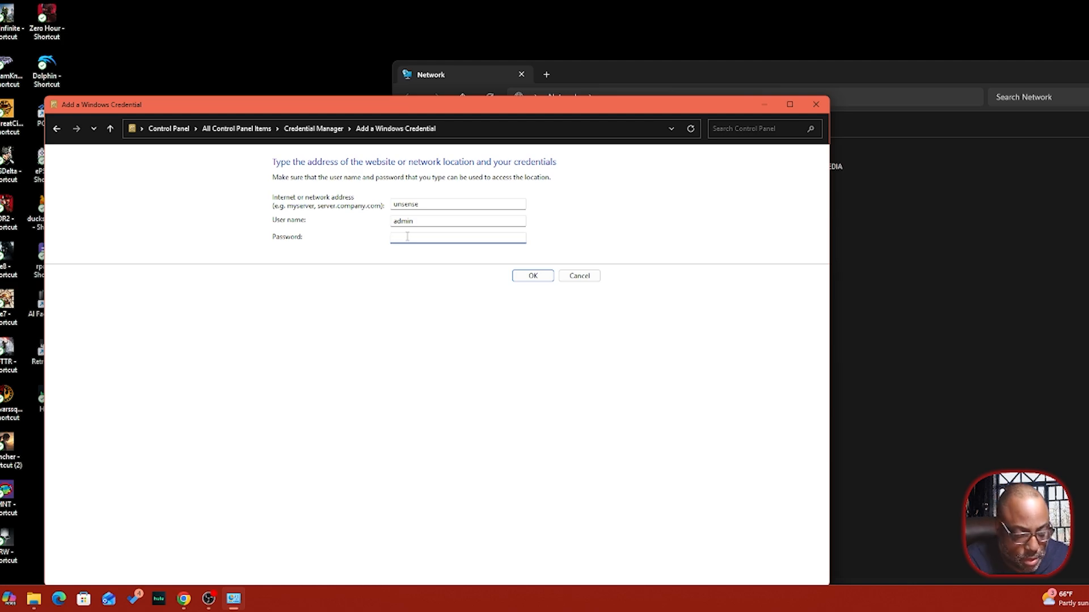
{"action": "type", "text": "admin"}
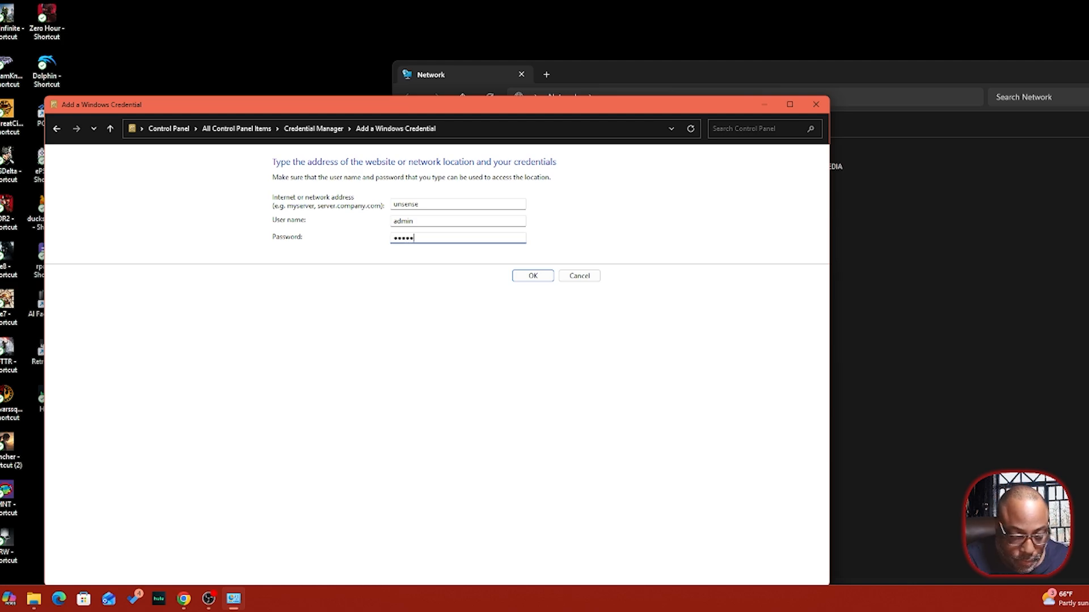
{"action": "type", "text": "•••"}
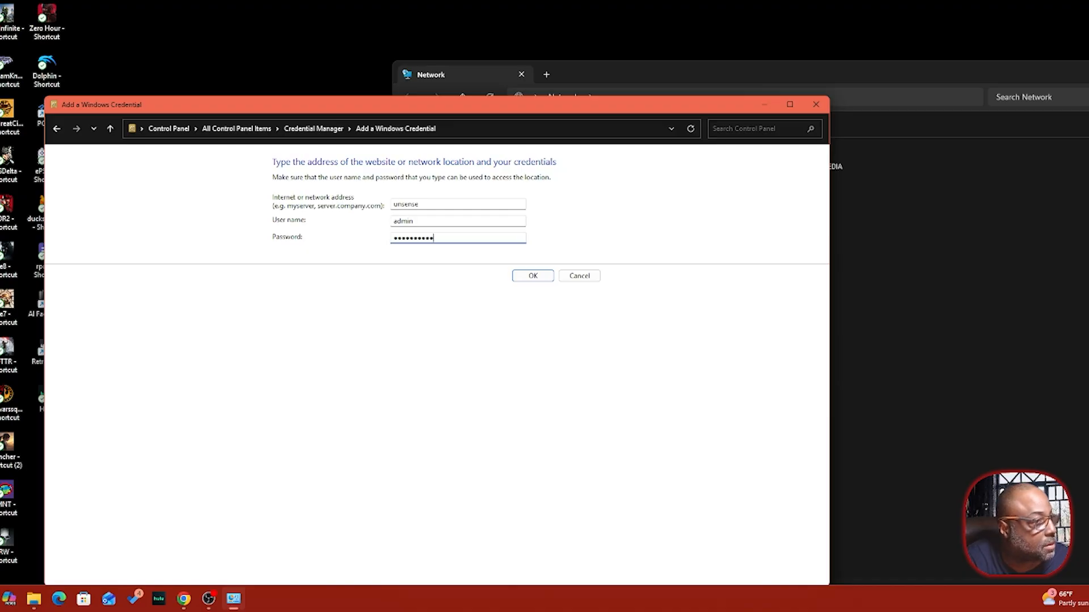
{"action": "type", "text": "•••"}
{"action": "left_click", "coordinate": [524, 277]}
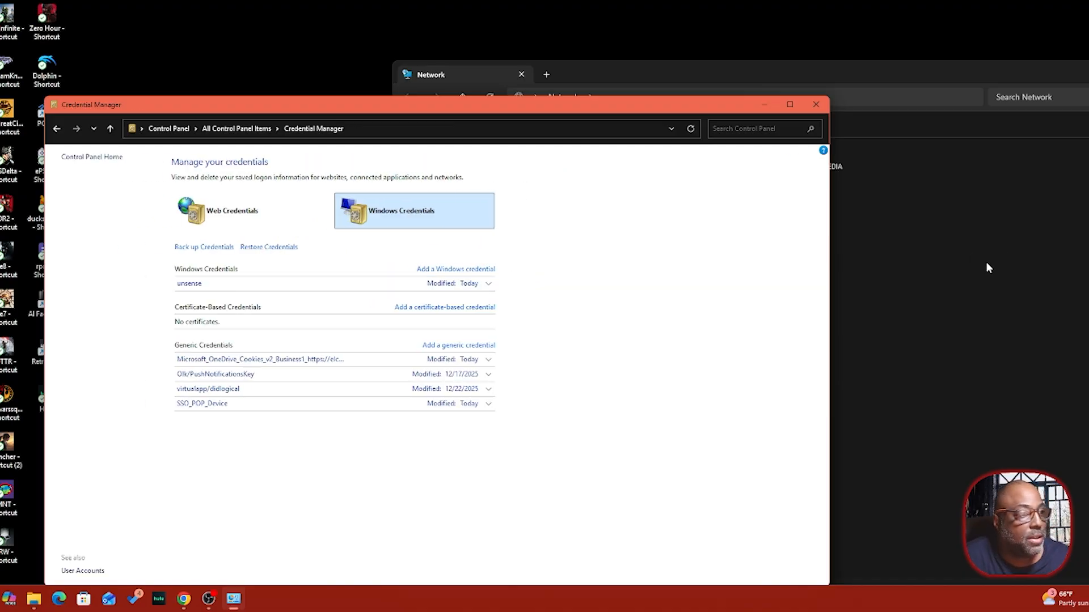
{"action": "left_click_drag", "start_coordinate": [698, 110], "coordinate": [1032, 270]}
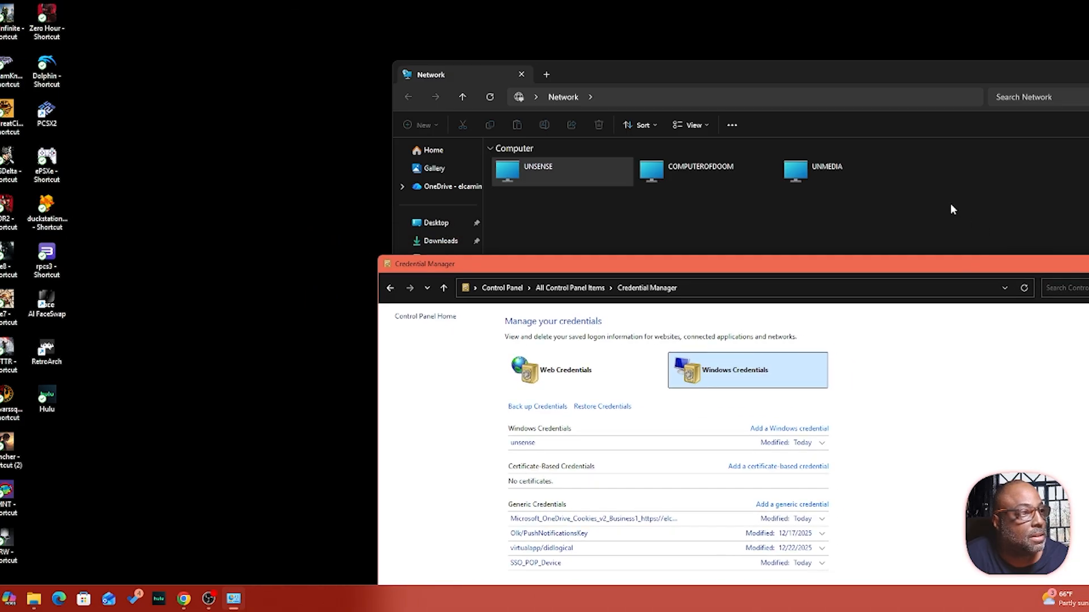
- Open UNSENSE without error to see its six shares, then return to the Network folder
{"action": "left_click", "coordinate": [953, 210]}
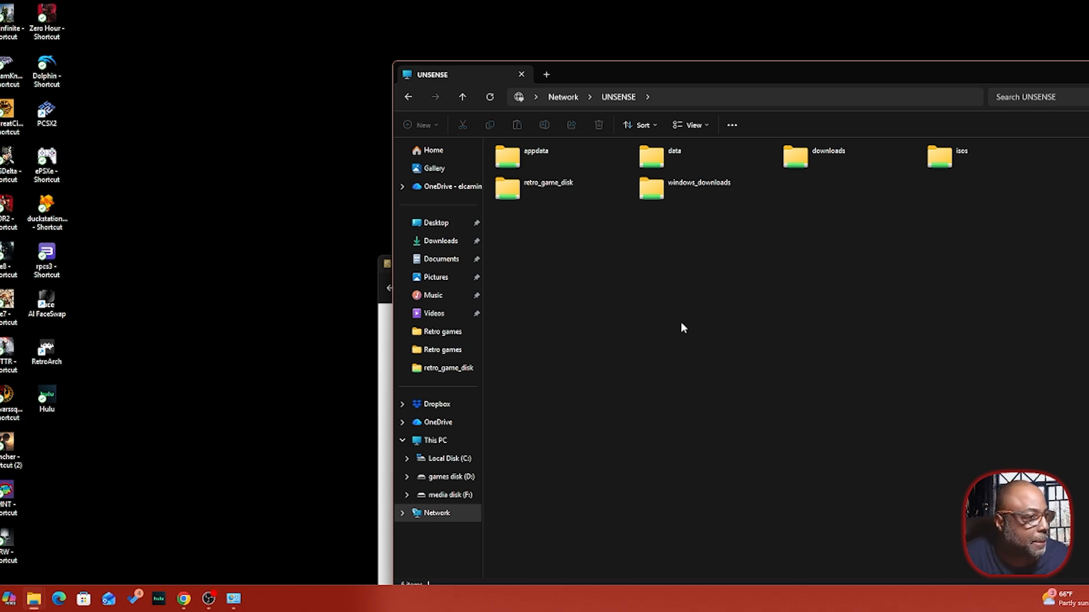
{"action": "left_click", "coordinate": [384, 338]}
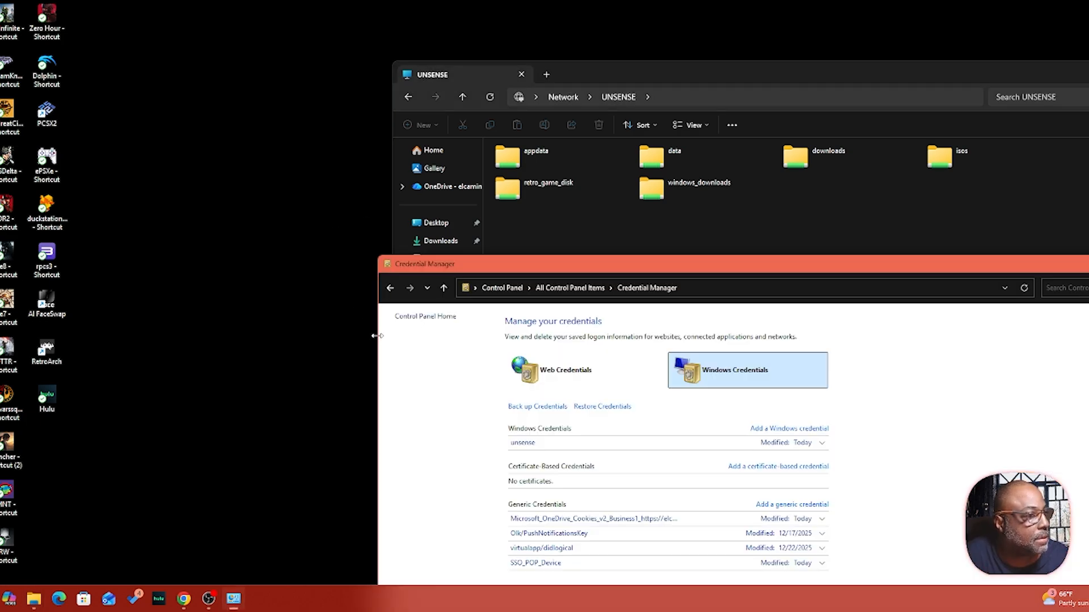
{"action": "left_click_drag", "start_coordinate": [721, 276], "coordinate": [600, 289]}
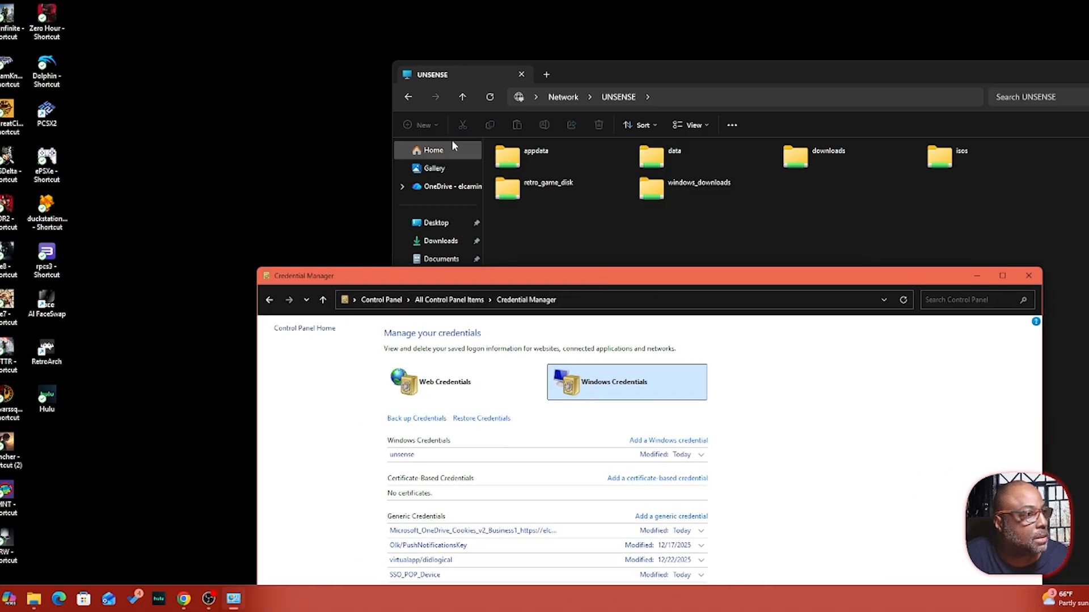
{"action": "left_click", "coordinate": [461, 98]}
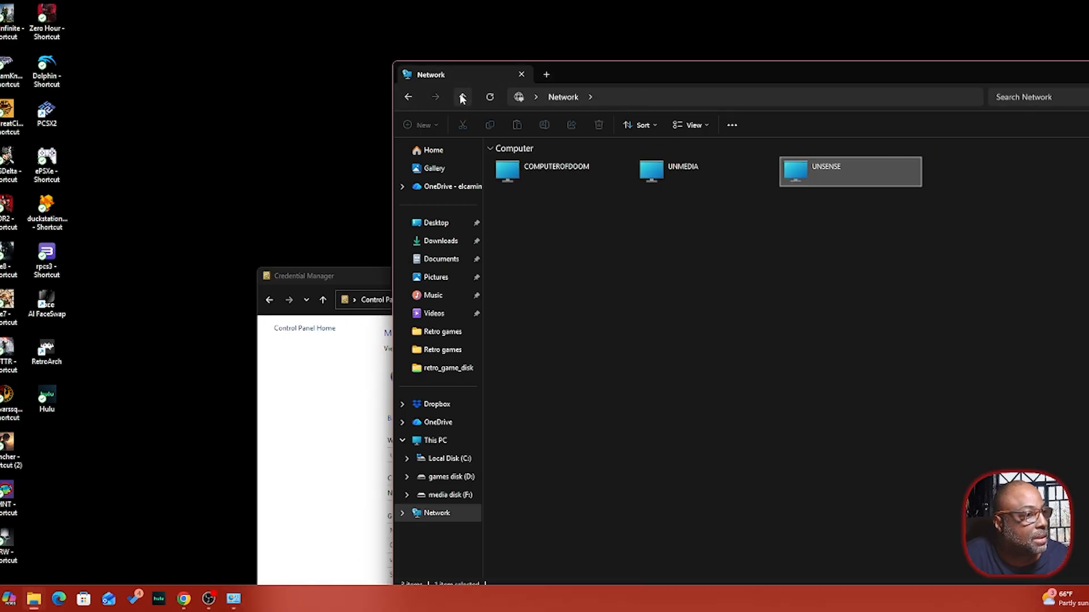
{"action": "left_click", "coordinate": [687, 174]}
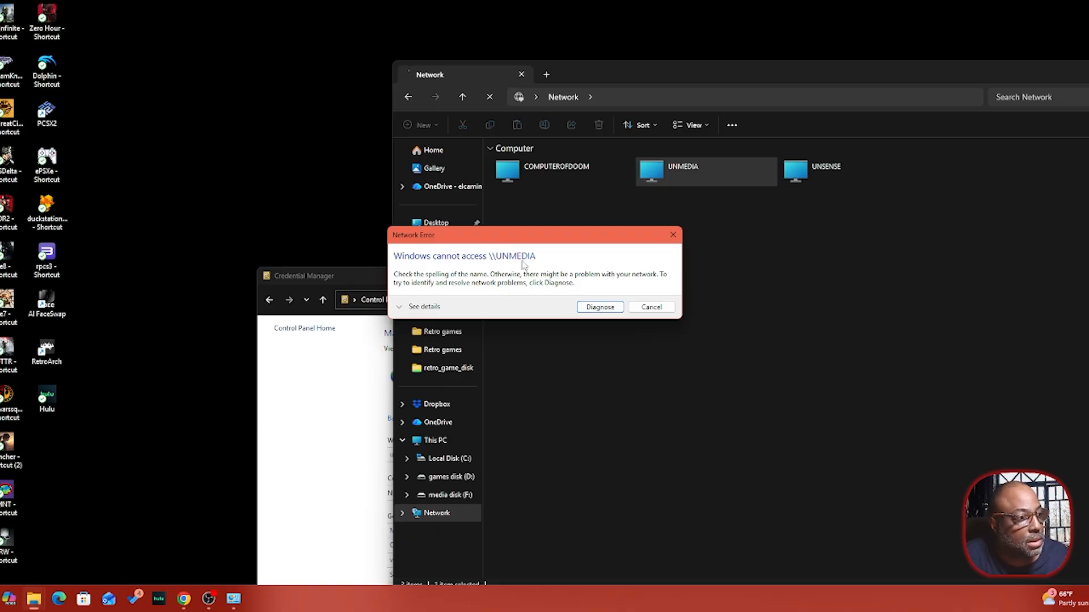
{"action": "left_click", "coordinate": [661, 309]}
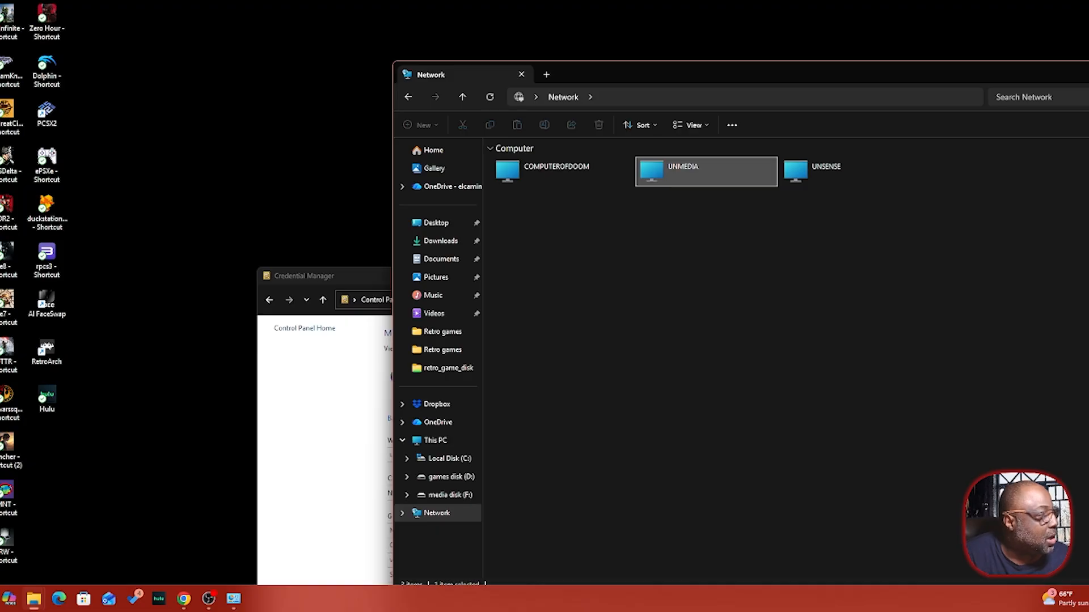
{"action": "right_click", "coordinate": [1, 599]}
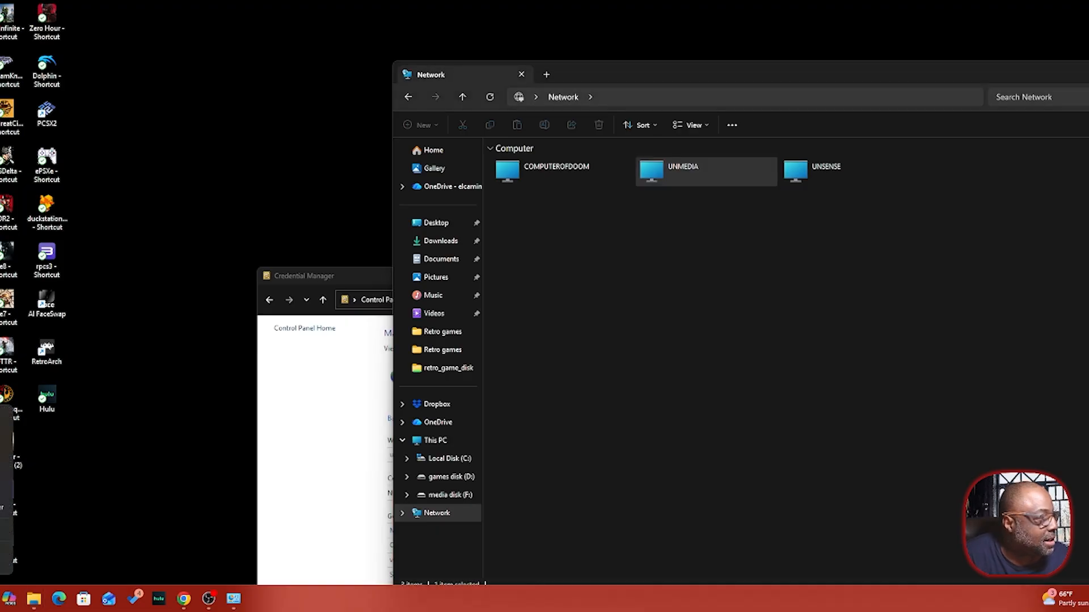
- Map \\UNSENSE\data to drive Z: by browsing to the data share, then close the Z: window
{"action": "left_click", "coordinate": [1, 435]}
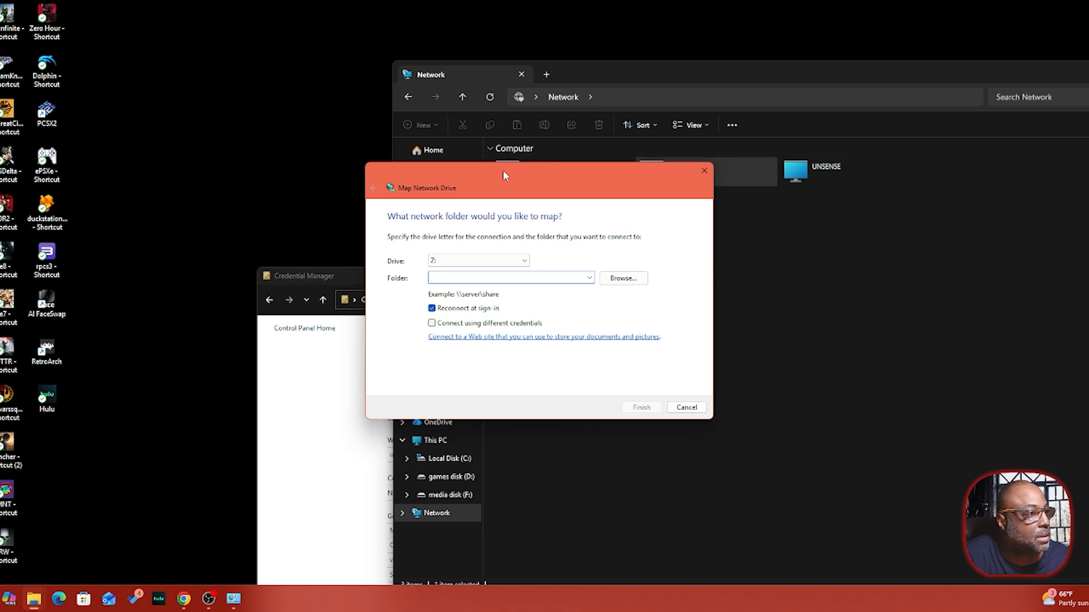
{"action": "left_click_drag", "start_coordinate": [503, 175], "coordinate": [826, 199]}
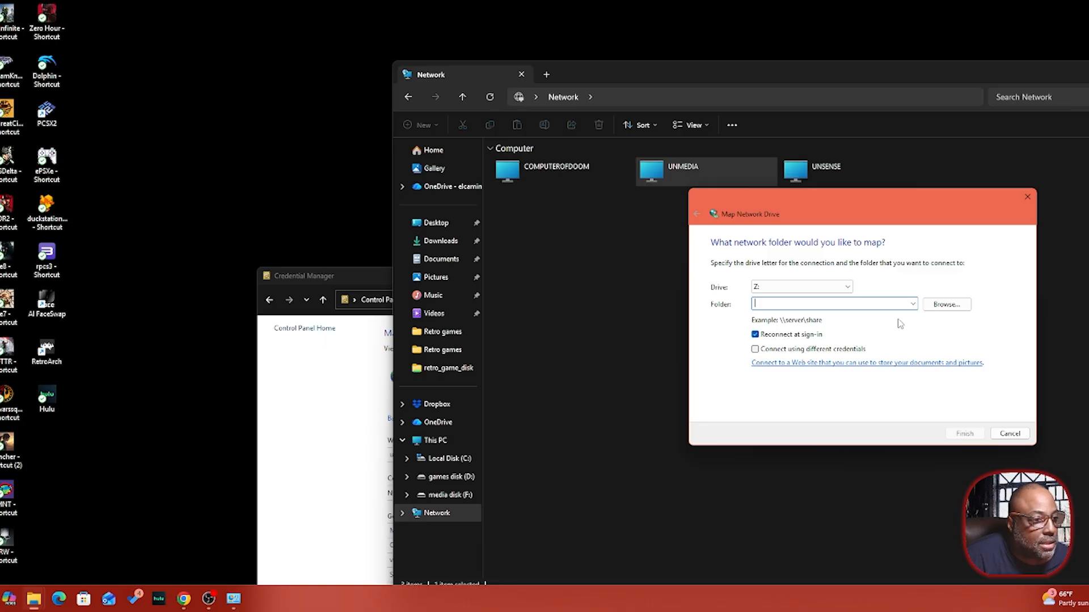
{"action": "left_click", "coordinate": [940, 309]}
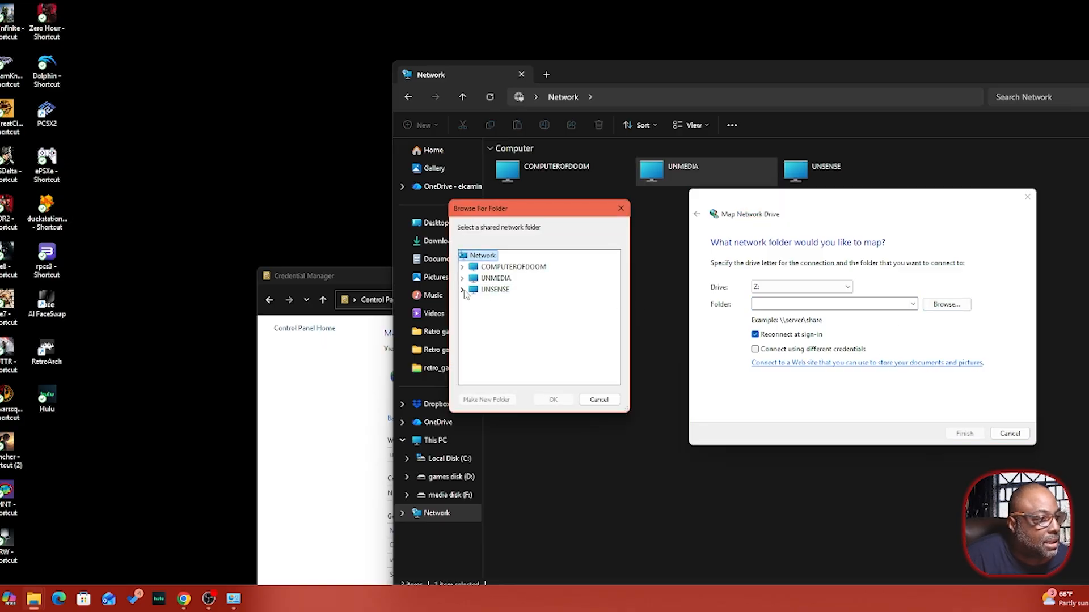
{"action": "left_click", "coordinate": [463, 290]}
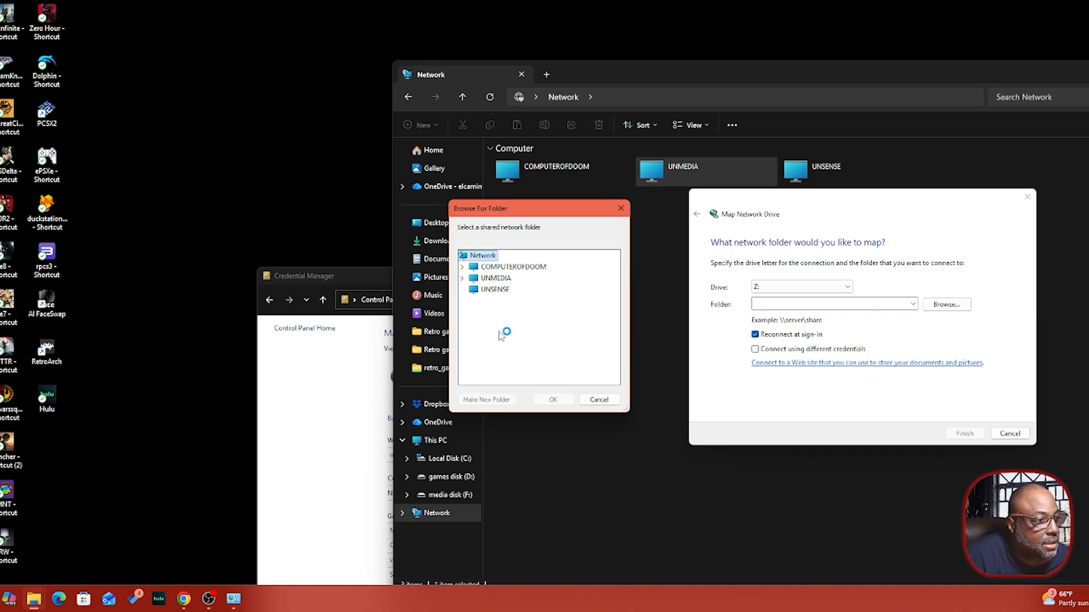
{"action": "double_click", "coordinate": [499, 312]}
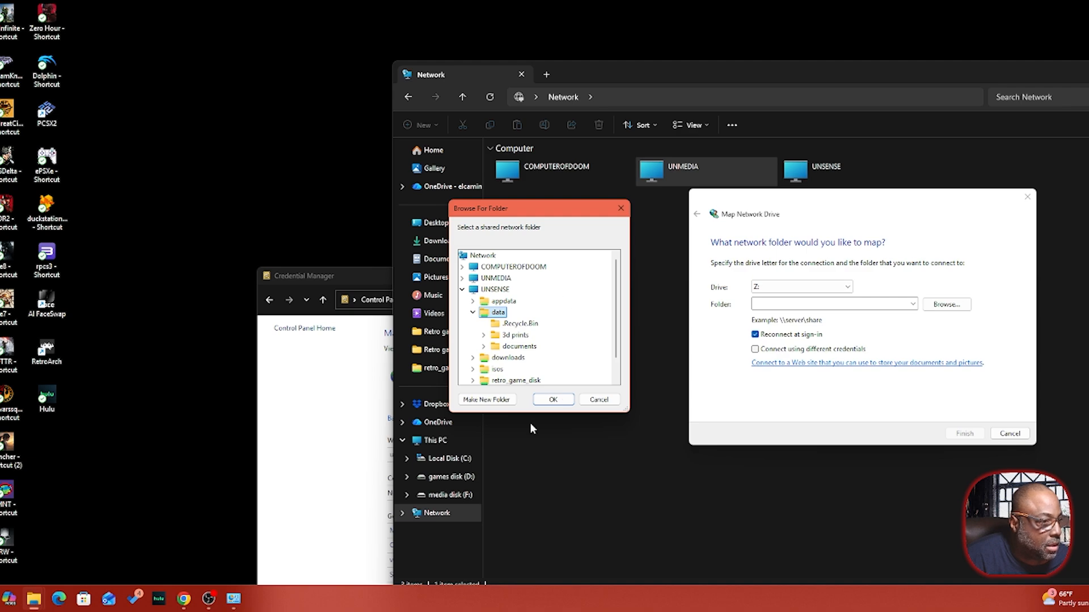
{"action": "left_click", "coordinate": [553, 400]}
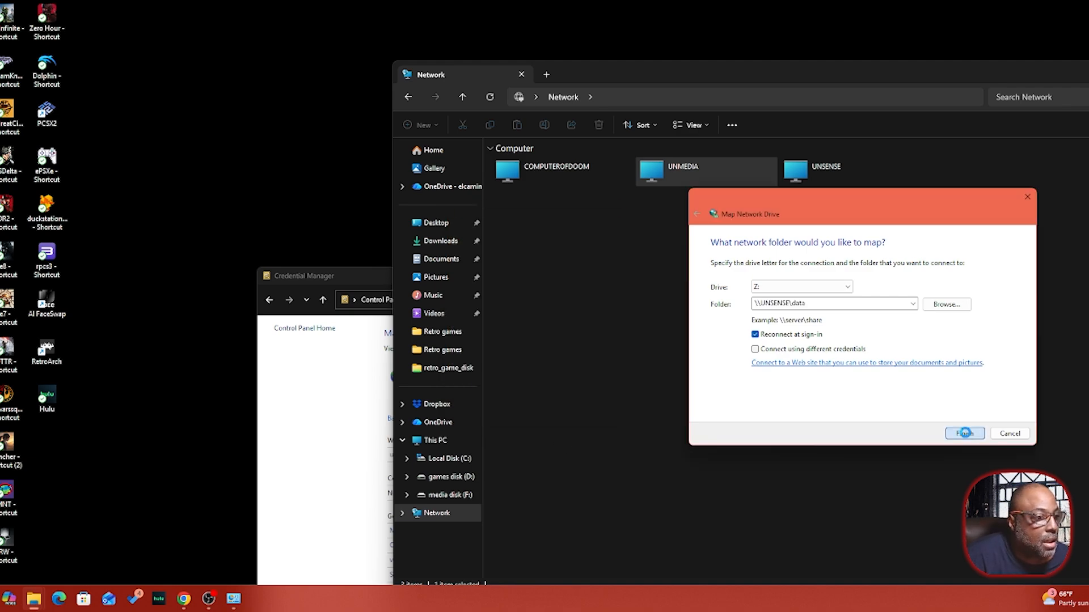
{"action": "left_click", "coordinate": [960, 433]}
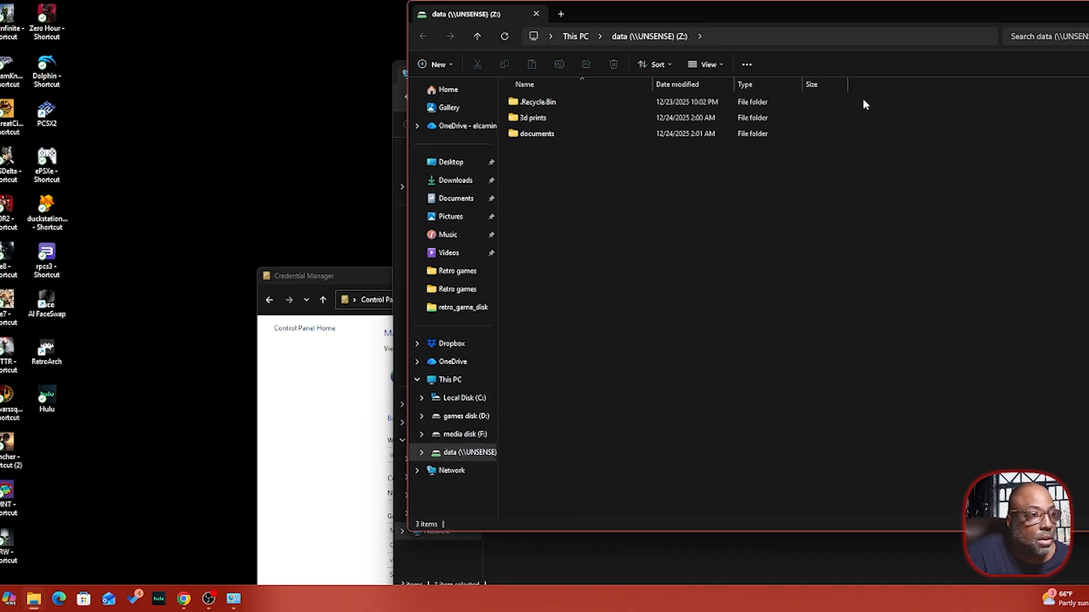
{"action": "key", "text": "alt+F4"}
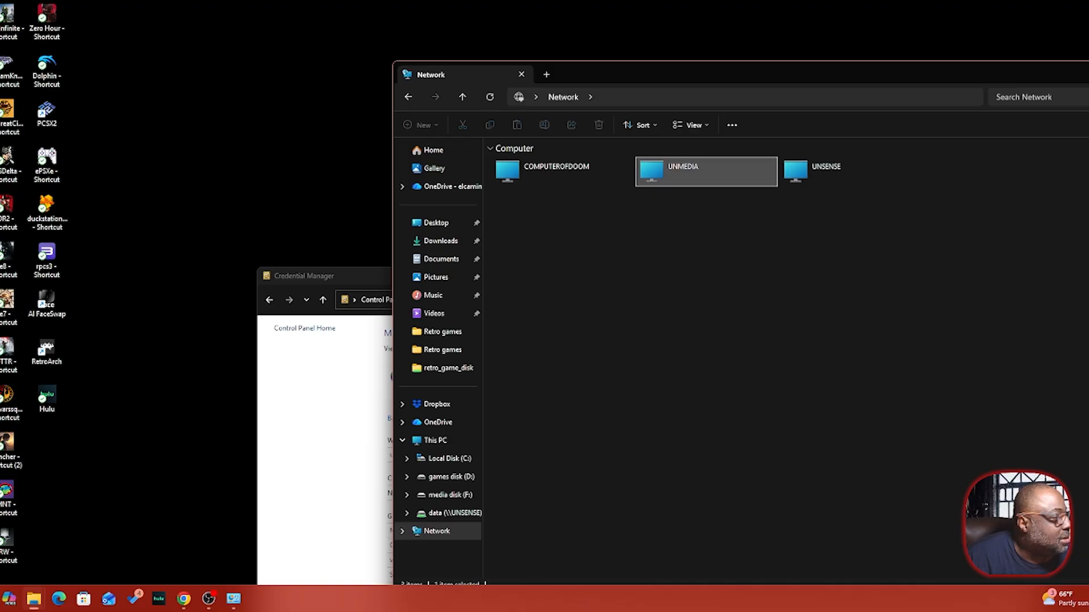
- Start a Y: drive mapping, browse to UNMEDIA, and cancel after its cannot-access error
{"action": "key", "text": "super"}
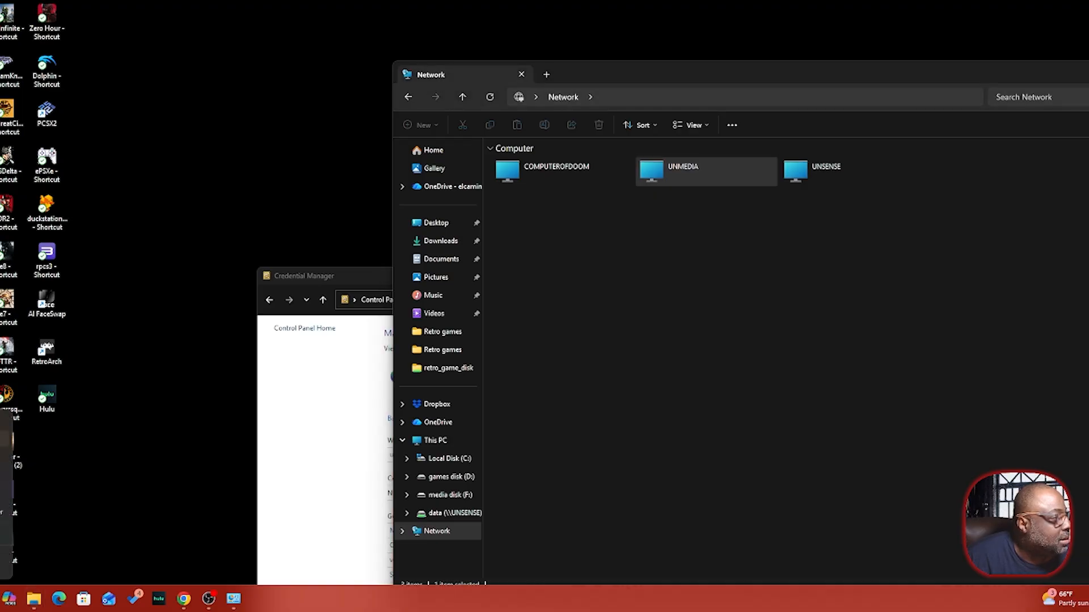
{"action": "left_click", "coordinate": [1, 477]}
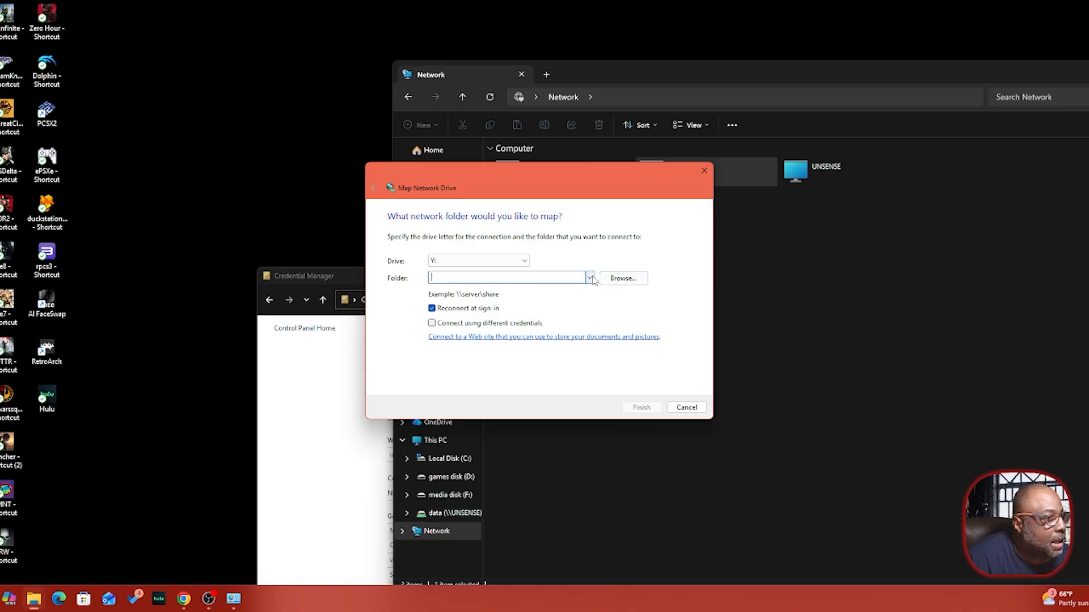
{"action": "left_click", "coordinate": [631, 281]}
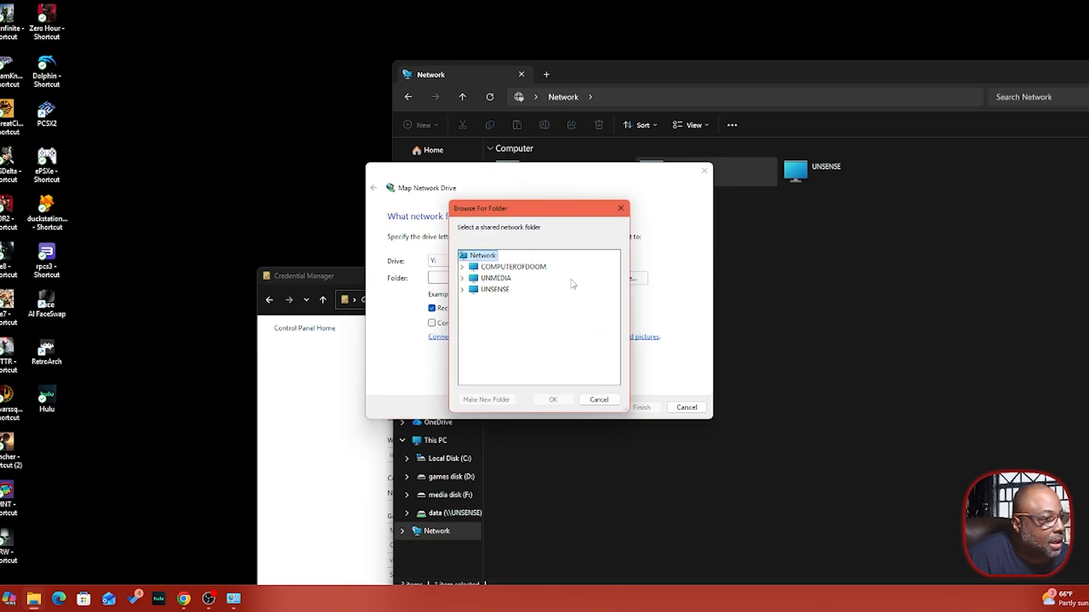
{"action": "left_click", "coordinate": [497, 278]}
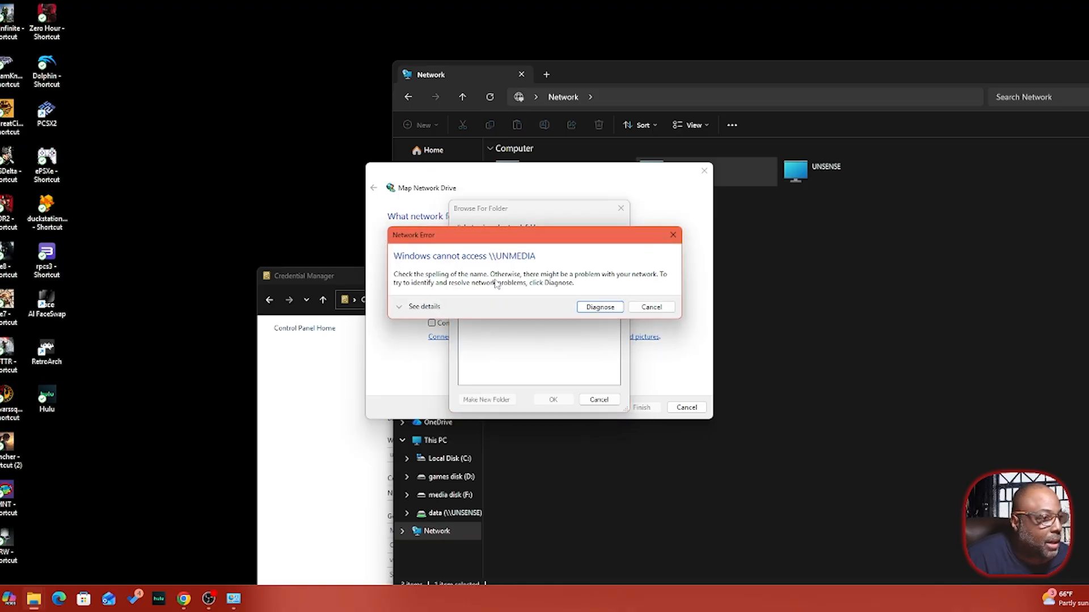
{"action": "left_click", "coordinate": [651, 307]}
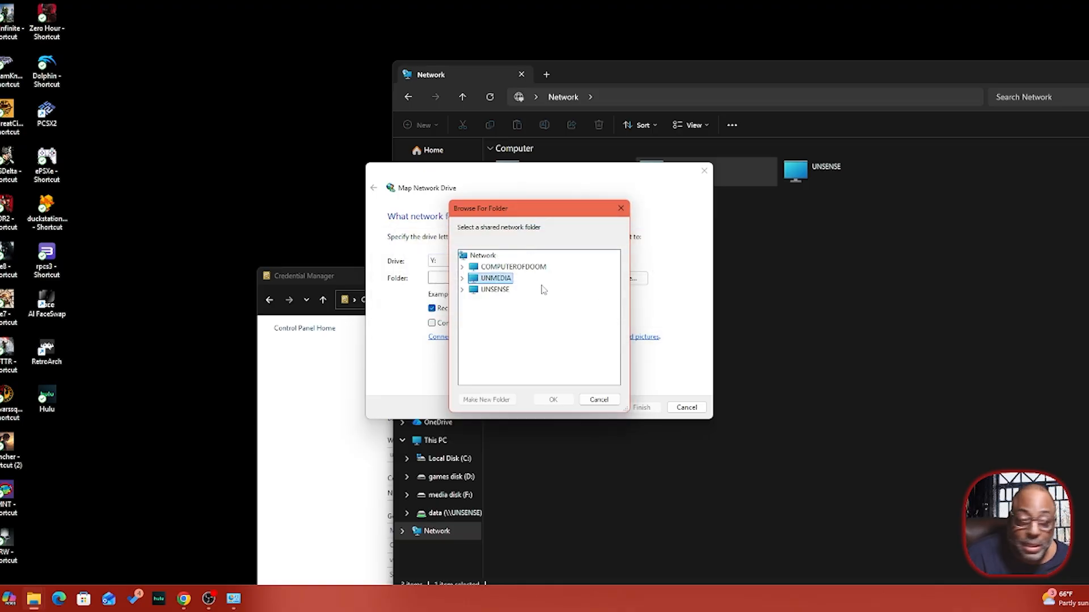
{"action": "left_click", "coordinate": [622, 212]}
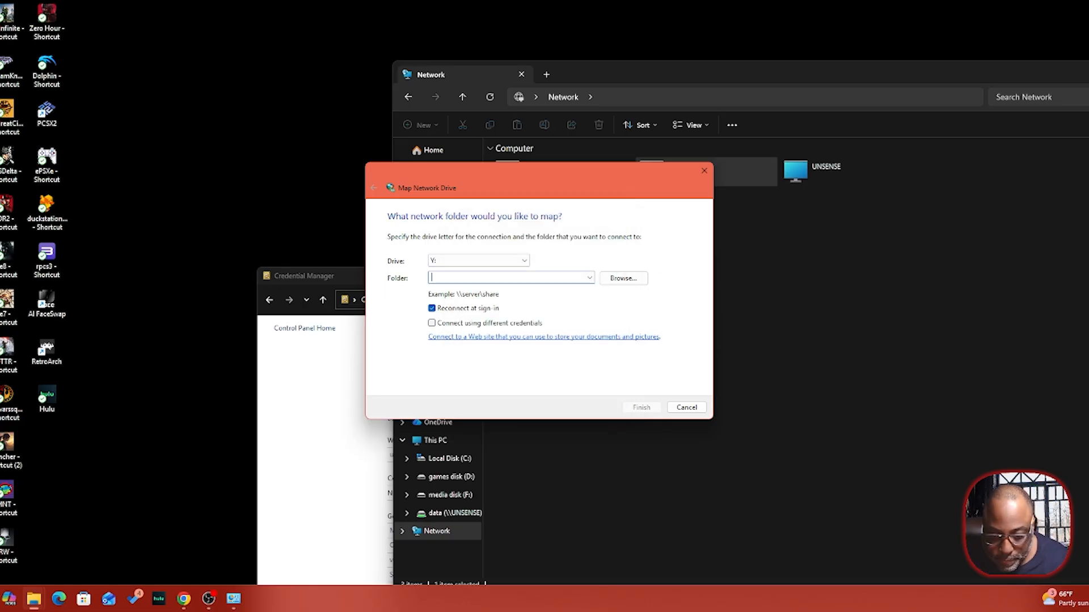
- Point Y: at \\unmedia\data with 'Connect using different credentials' enabled and finish the wizard
{"action": "type", "text": "\\\\u"}
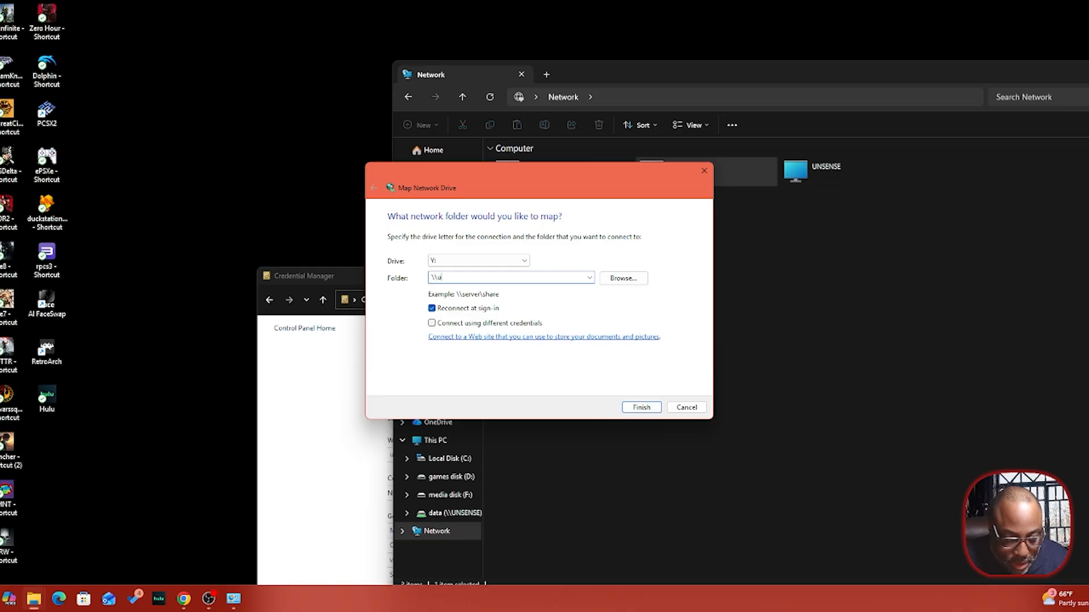
{"action": "type", "text": "nmedia"}
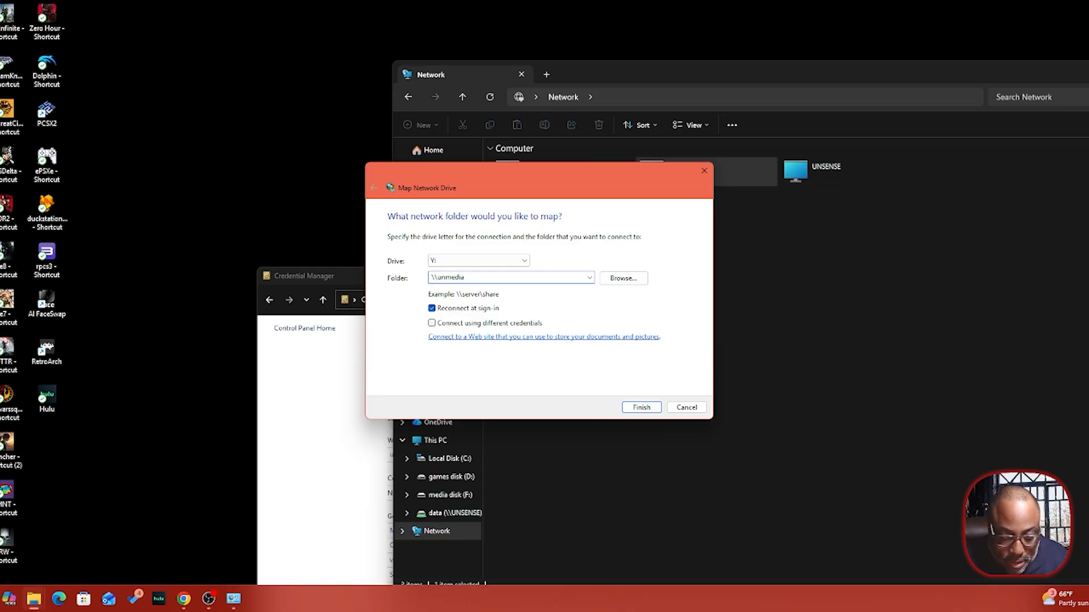
{"action": "type", "text": "\\data"}
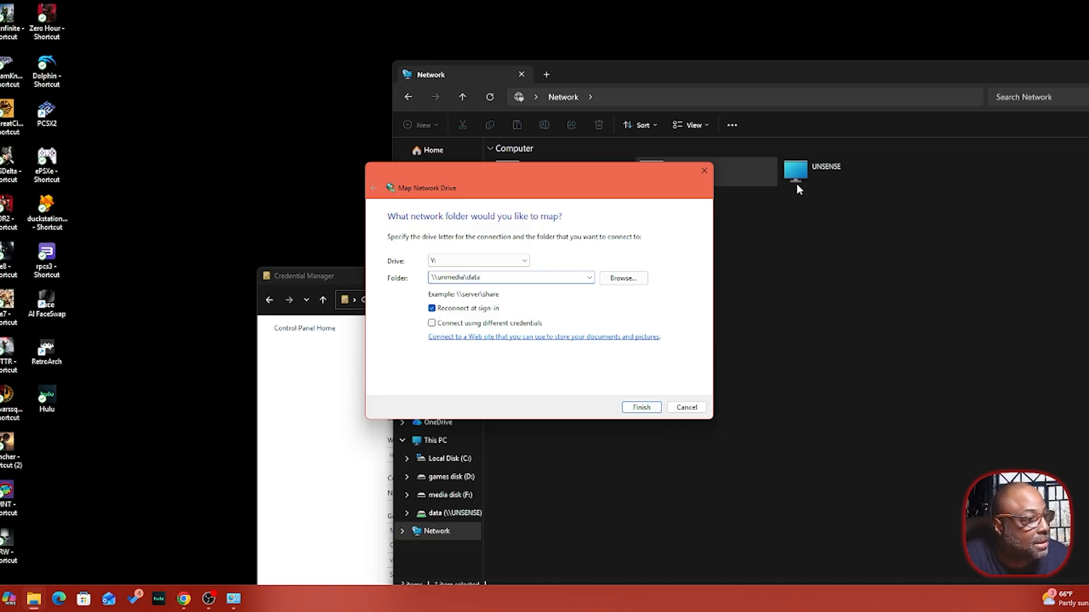
{"action": "left_click", "coordinate": [431, 323]}
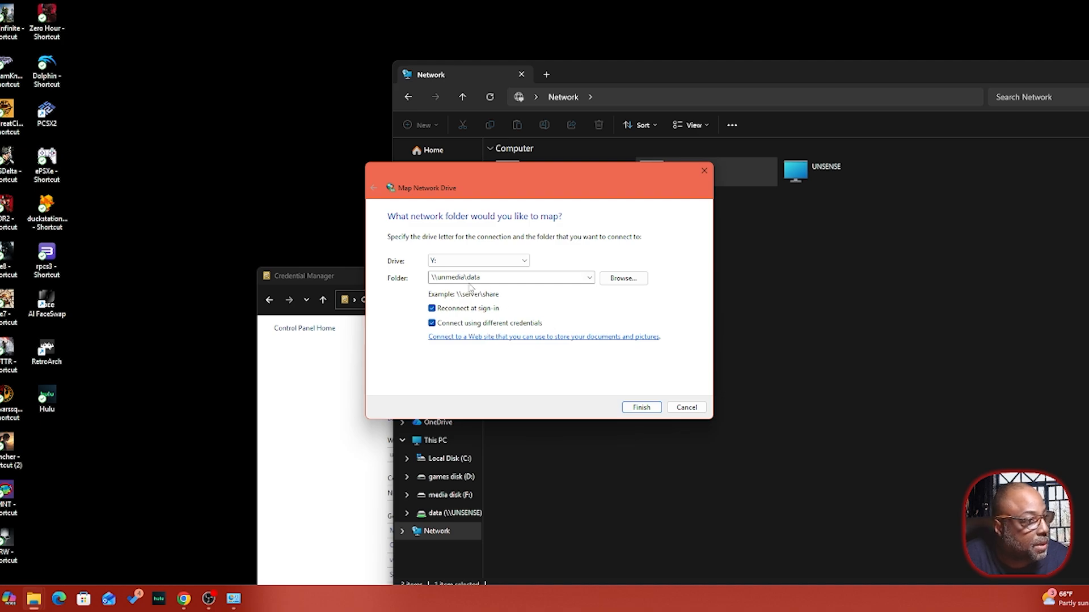
{"action": "left_click", "coordinate": [640, 408]}
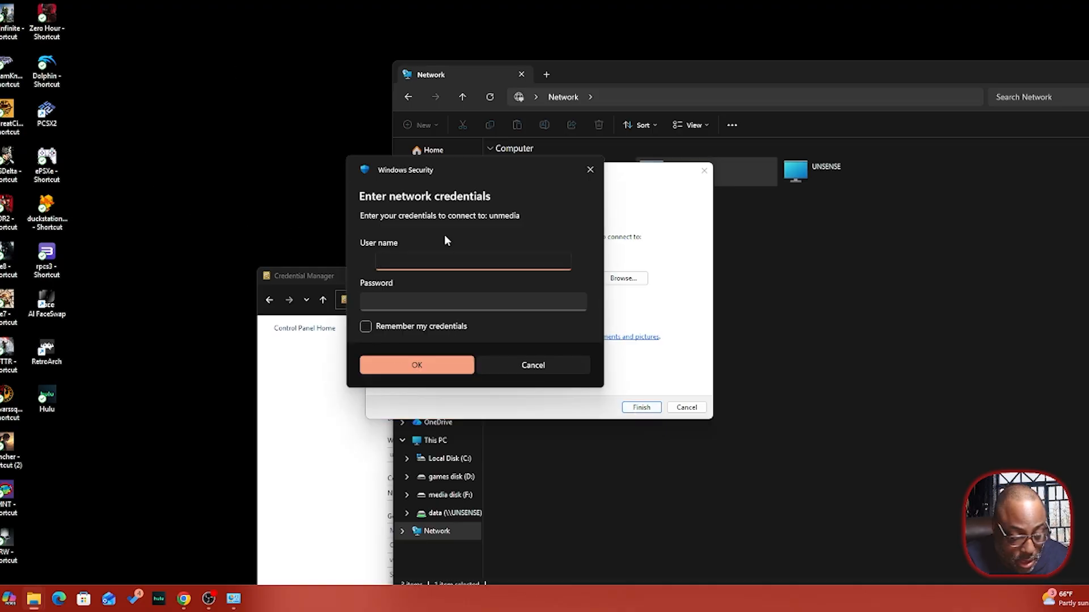
- Sign in to unmedia as 'admin' with its password, with 'Remember my credentials' ticked
{"action": "type", "text": "admin"}
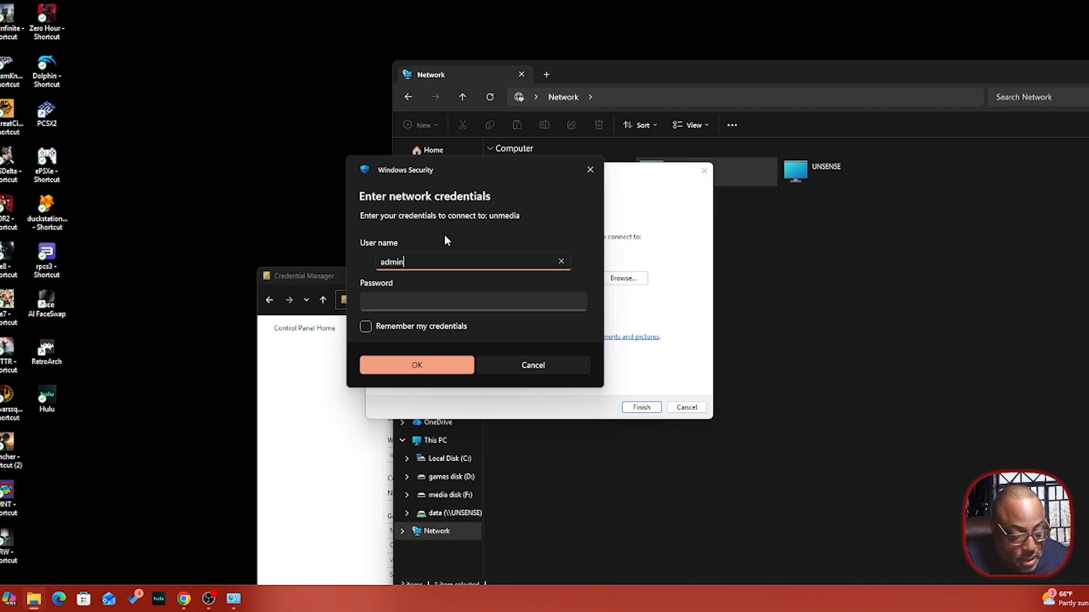
{"action": "key", "text": "Tab"}
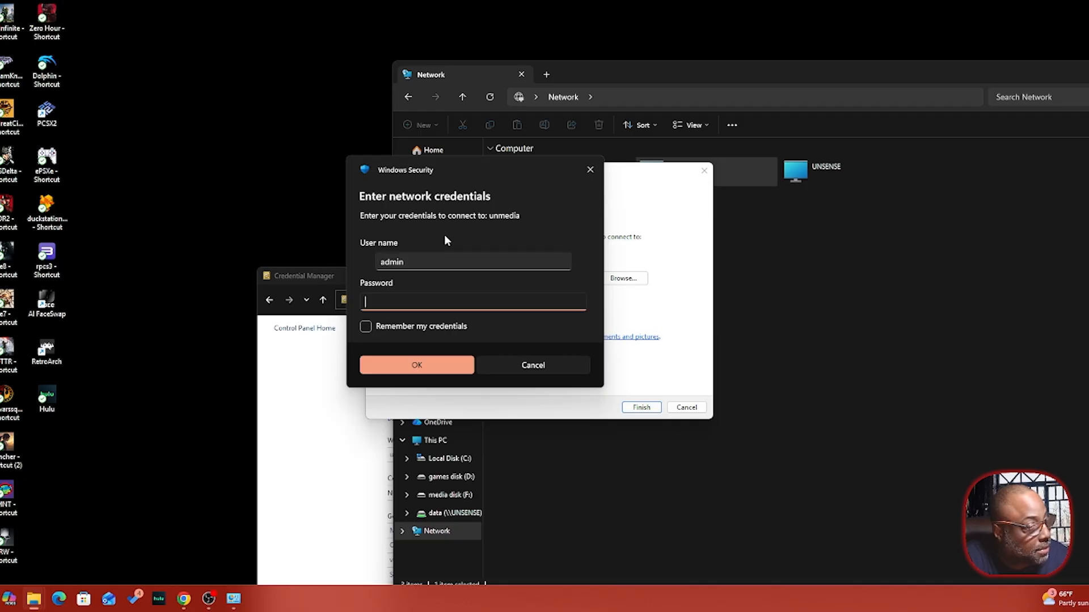
{"action": "type", "text": "••••••"}
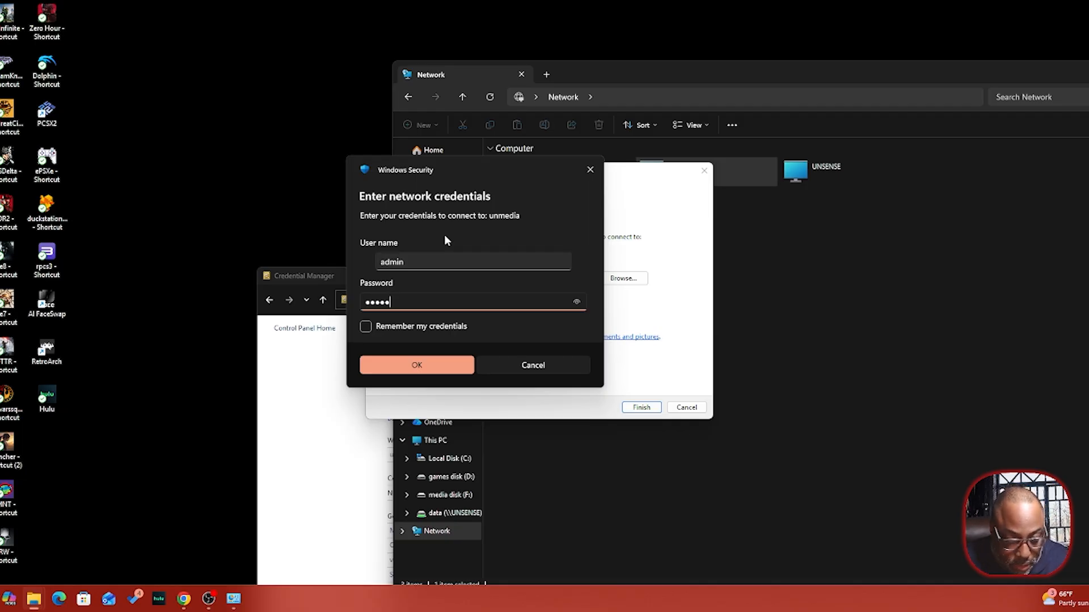
{"action": "type", "text": "••••"}
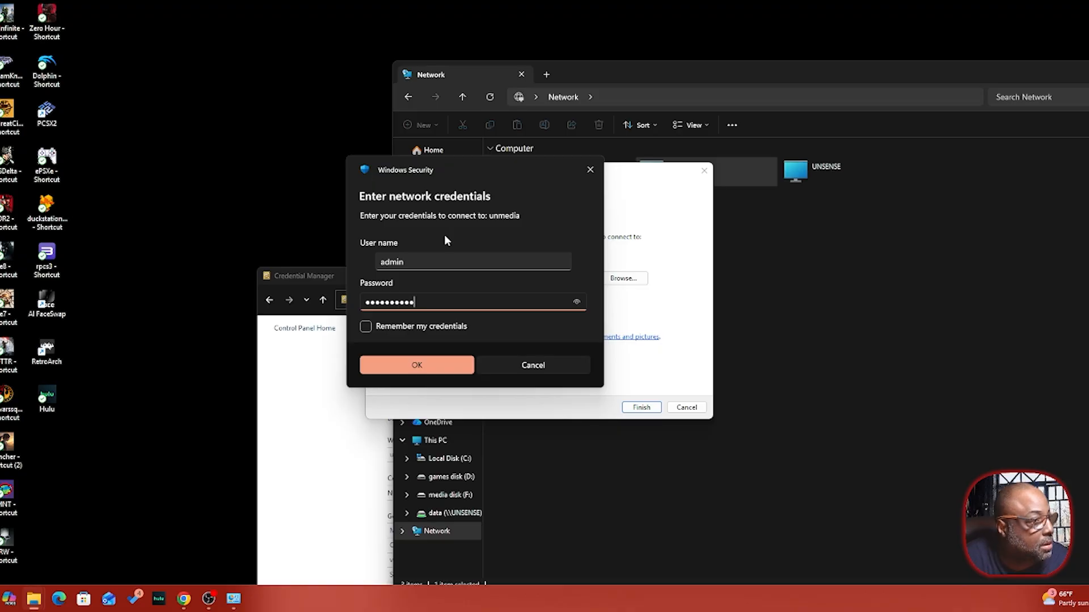
{"action": "left_click", "coordinate": [365, 329]}
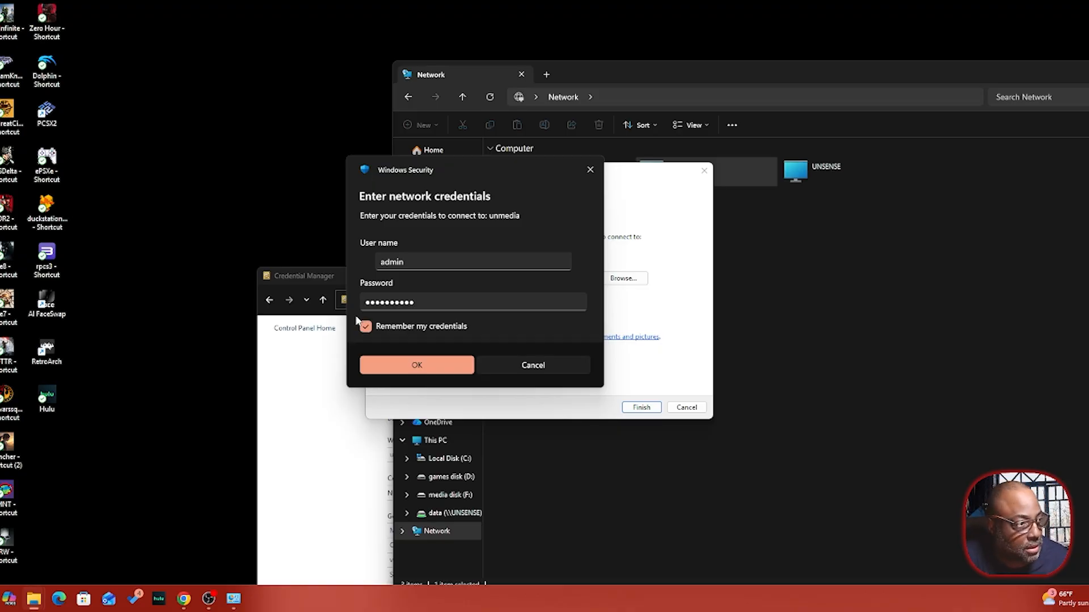
{"action": "left_click", "coordinate": [434, 366]}
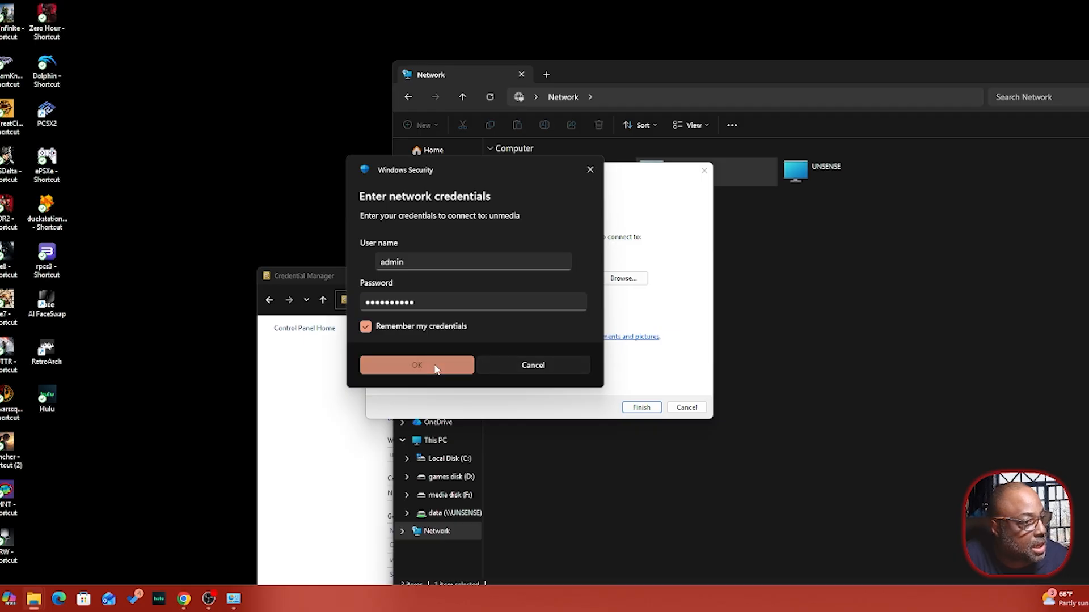